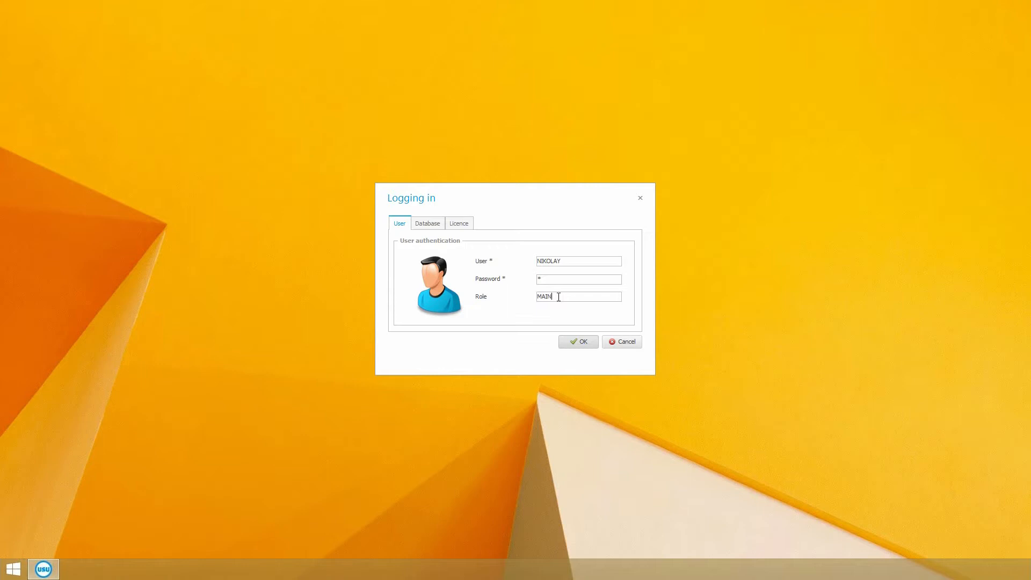
Log in to the program with the MAIN role.
drag(558, 297, 536, 296)
click(578, 340)
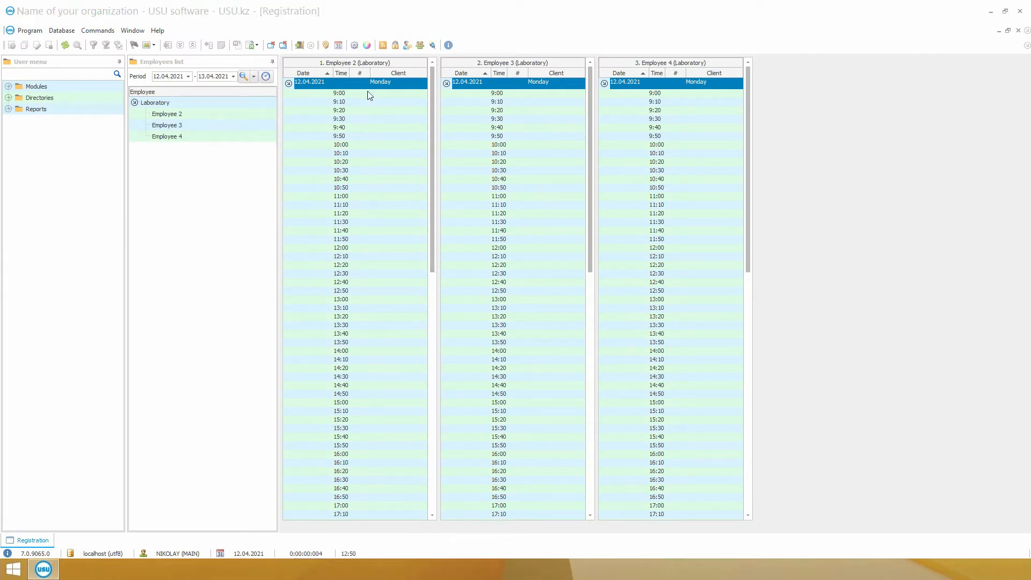
Start a registration for Employee 2 at 13:00 on 12.04.2021 and open the client selection.
double_click(363, 299)
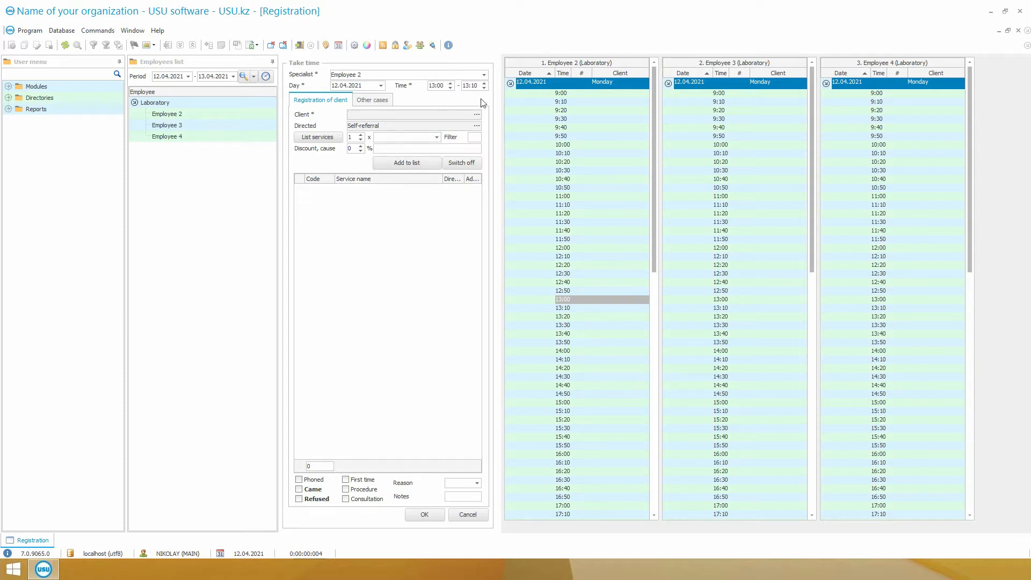
click(477, 114)
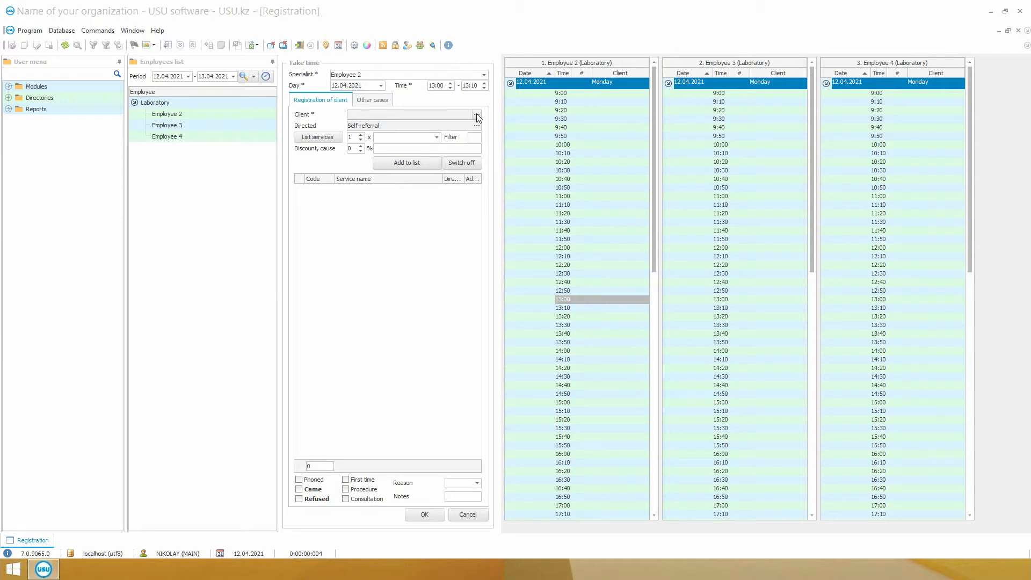
click(476, 114)
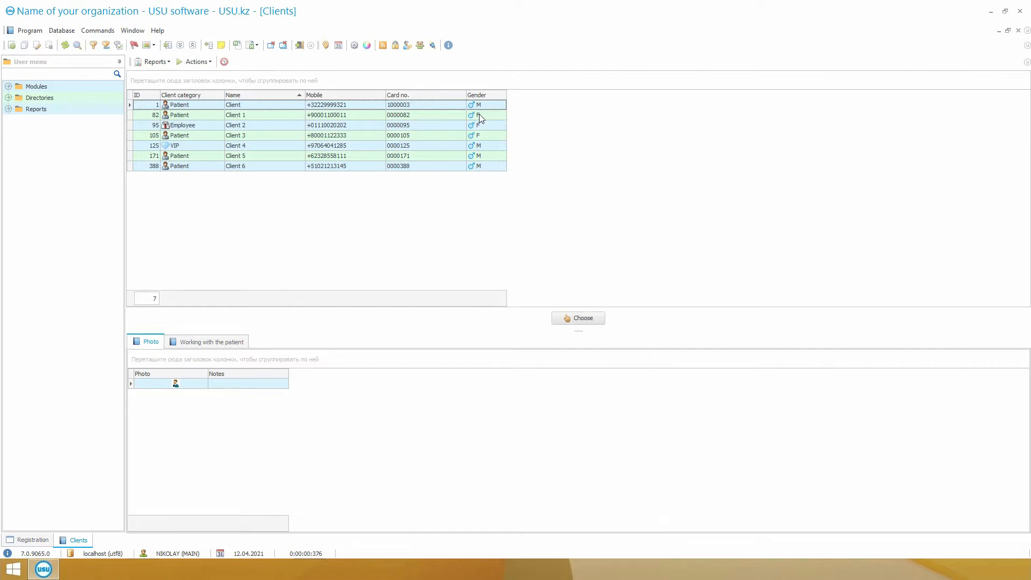
Go through the client list by name and mobile, and find Client 3 by the client's card number.
click(267, 107)
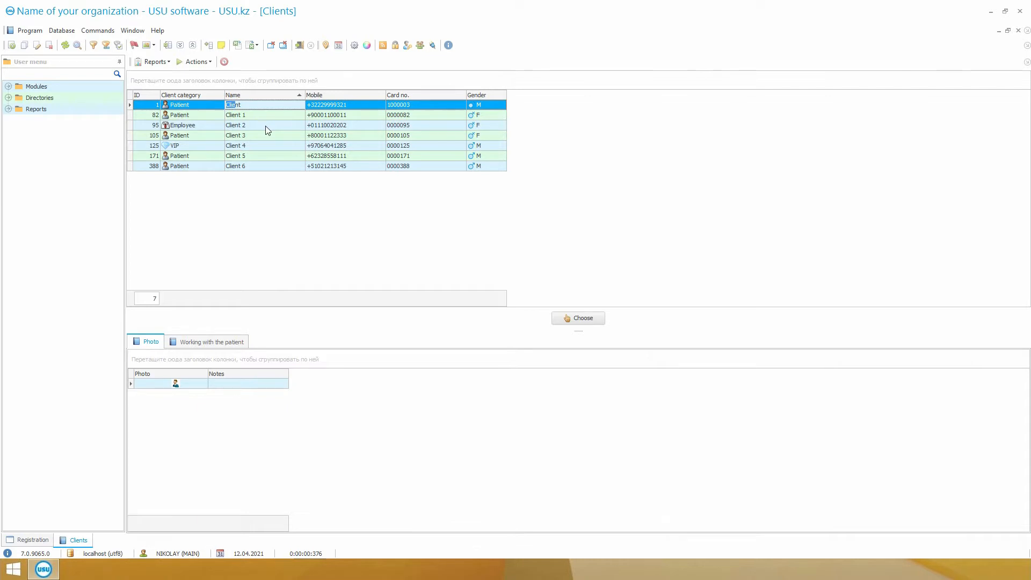
click(349, 114)
key(Down)
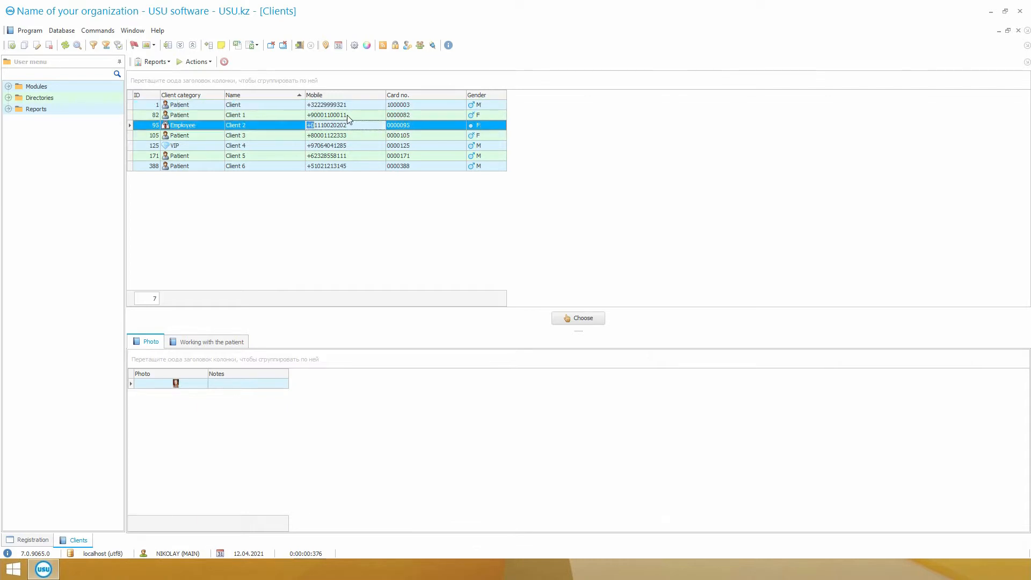
click(416, 147)
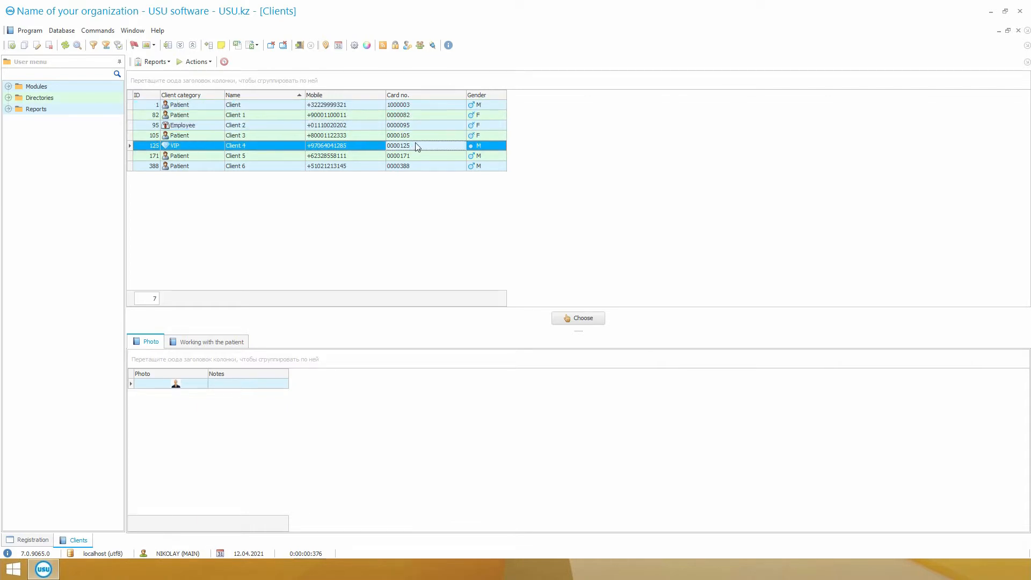
text(0000105)
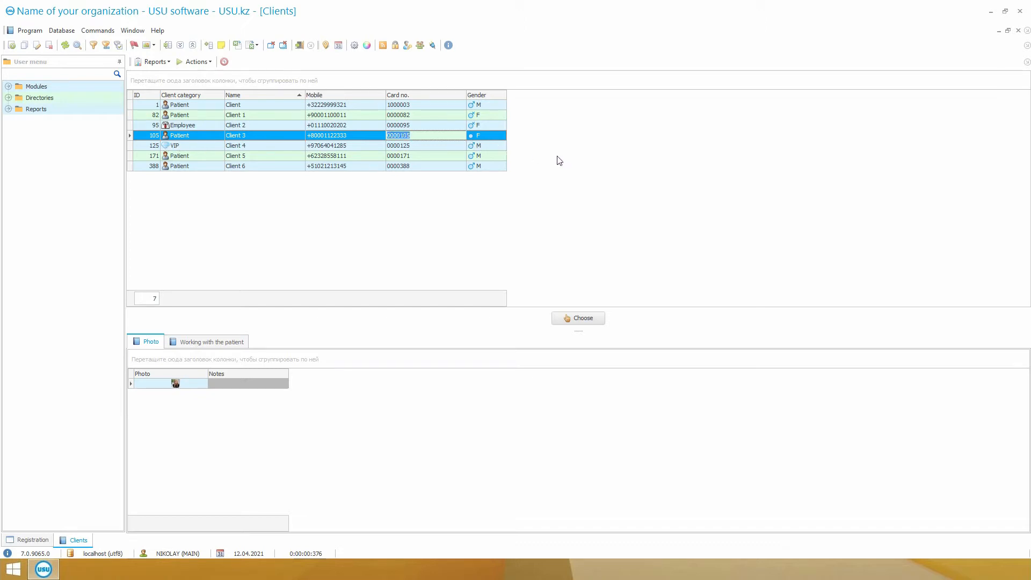
Enlarge the photo row to compare client photos, and choose Client 4 for the registration.
drag(131, 388, 130, 435)
click(413, 116)
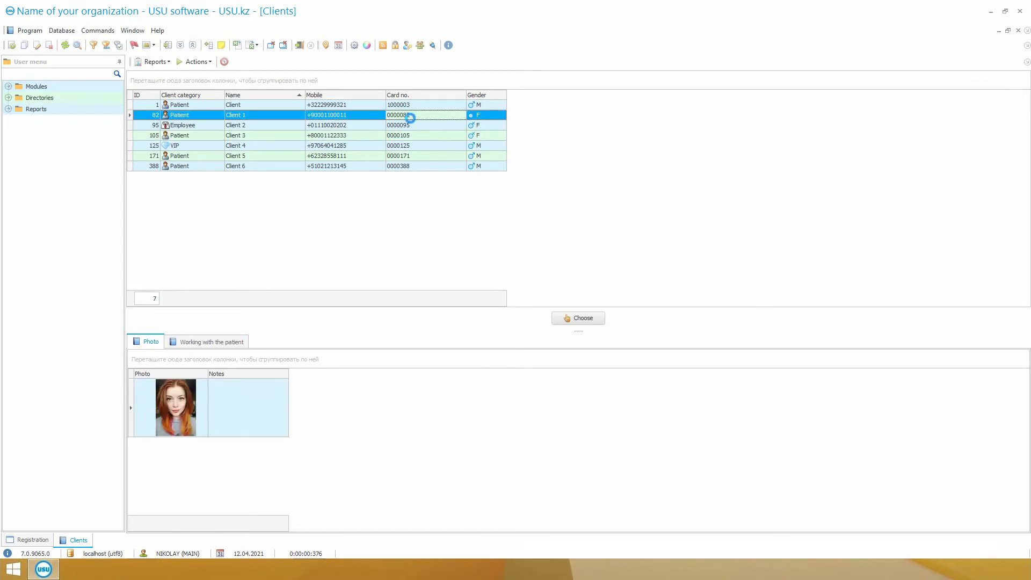
click(410, 125)
click(401, 146)
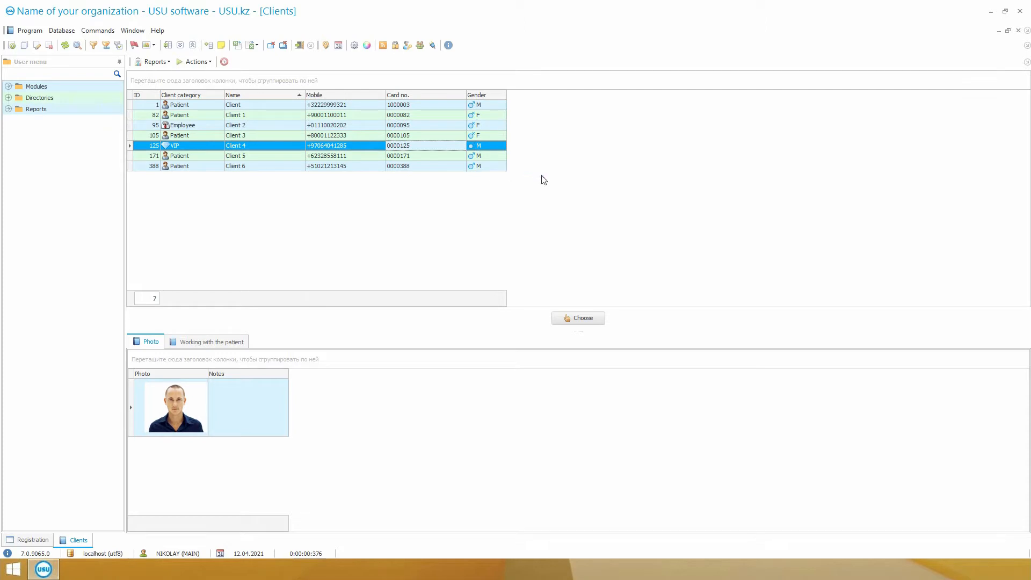
double_click(406, 146)
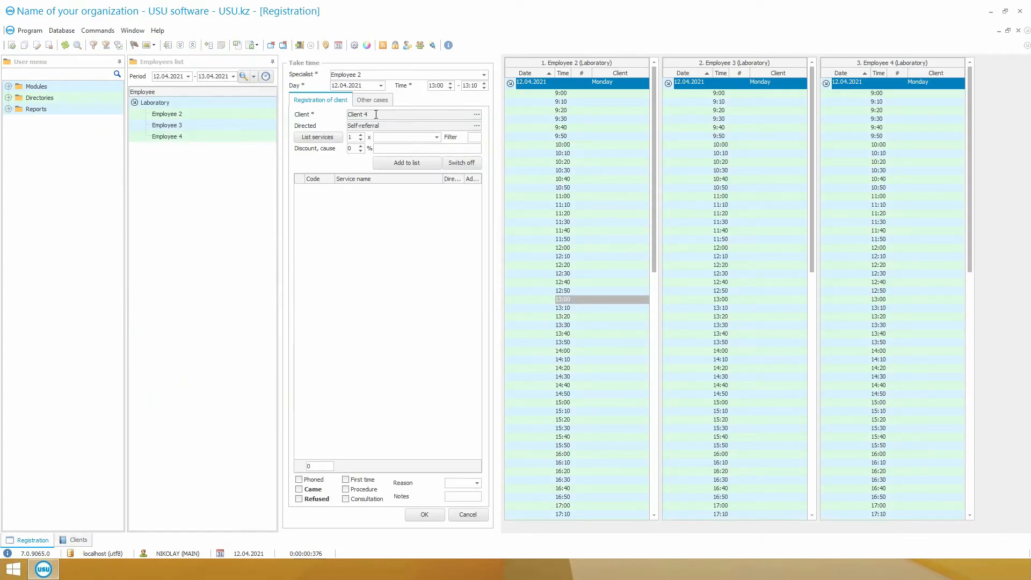
Expand the referral categories and choose Employee 2 as the one who directed the client.
click(476, 126)
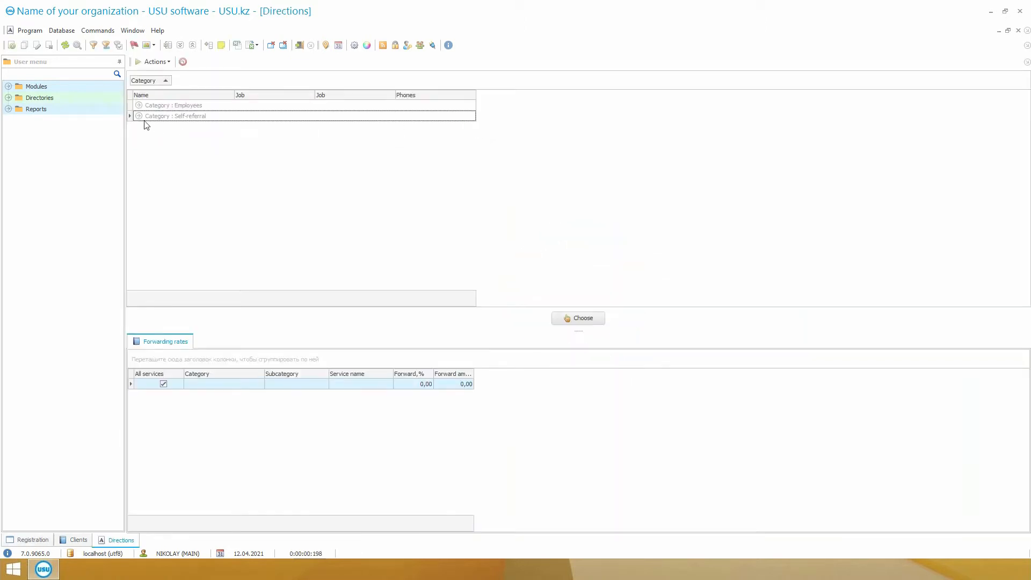
click(138, 116)
click(139, 105)
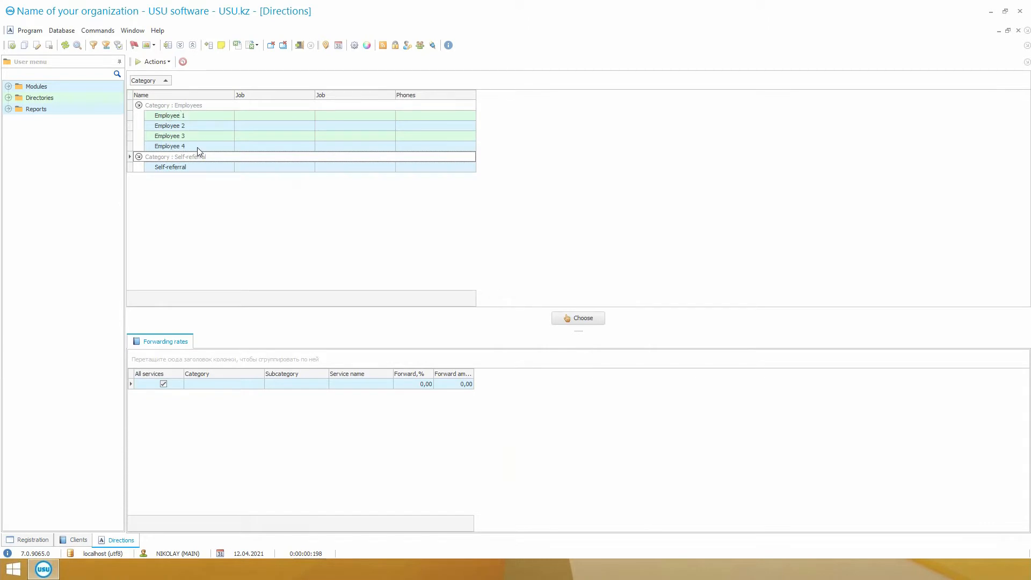
double_click(215, 130)
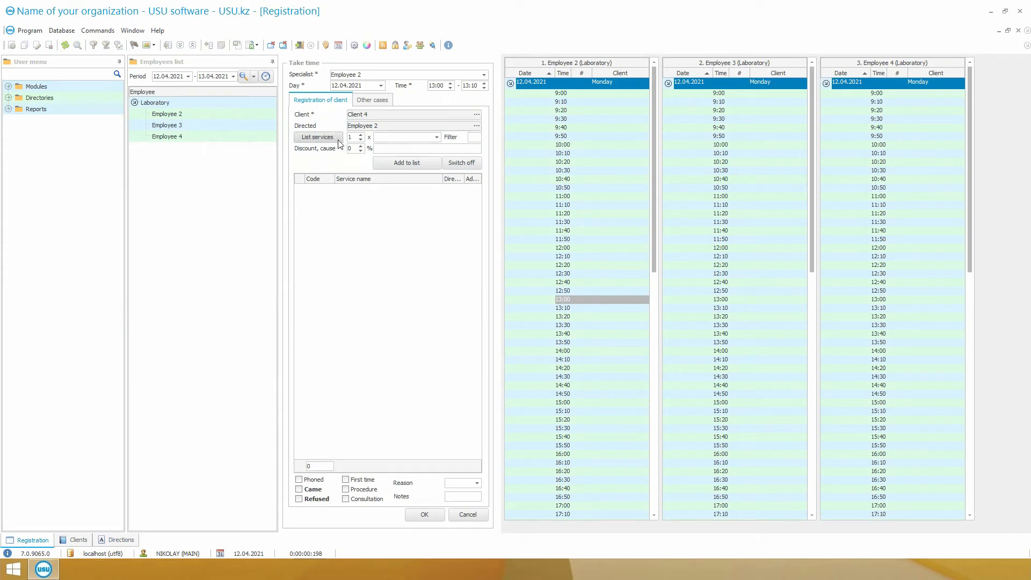
Add the services F003 Service name 5 and A002 Service name 2 to the registration from the services list.
click(338, 141)
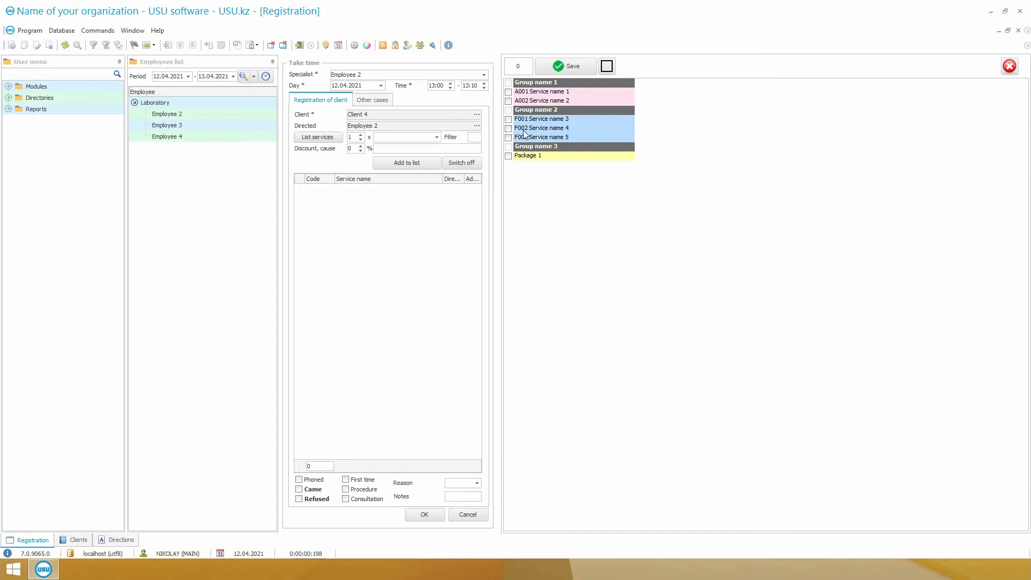
click(508, 137)
click(508, 101)
click(566, 67)
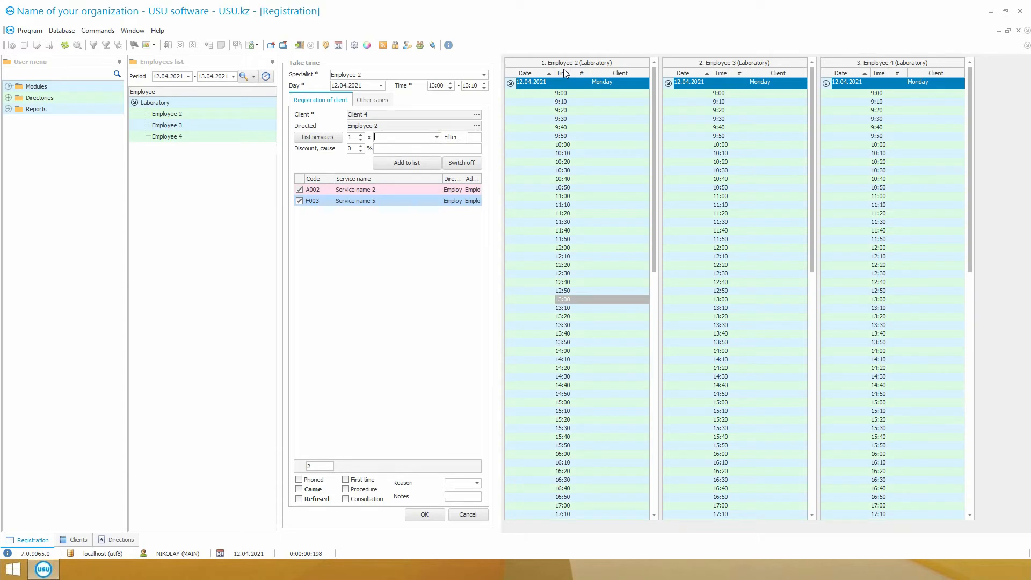
Reopen the services list, look up A002 Service name 2 by its code, and close the list.
click(333, 139)
click(404, 137)
text(A)
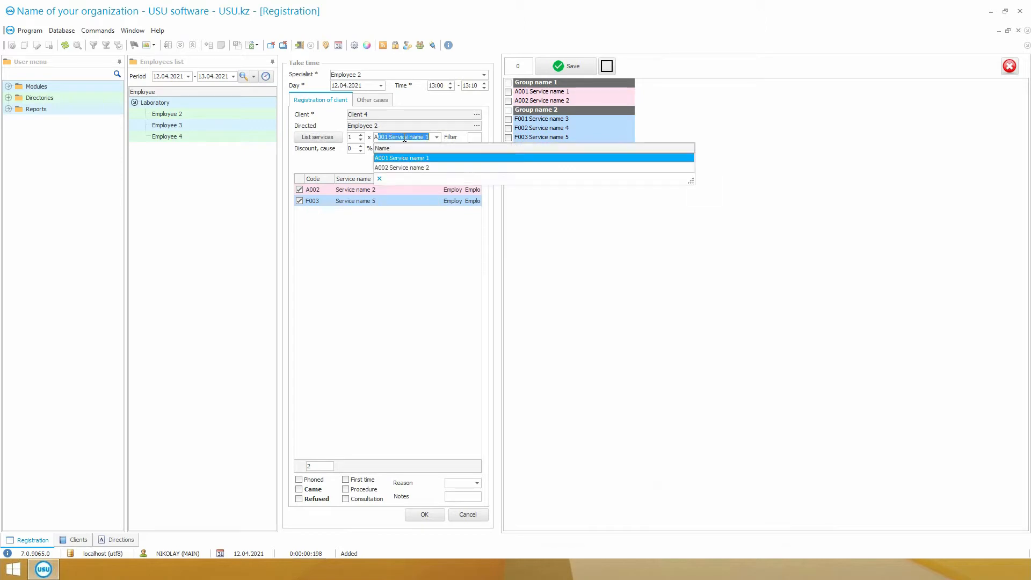
text(002)
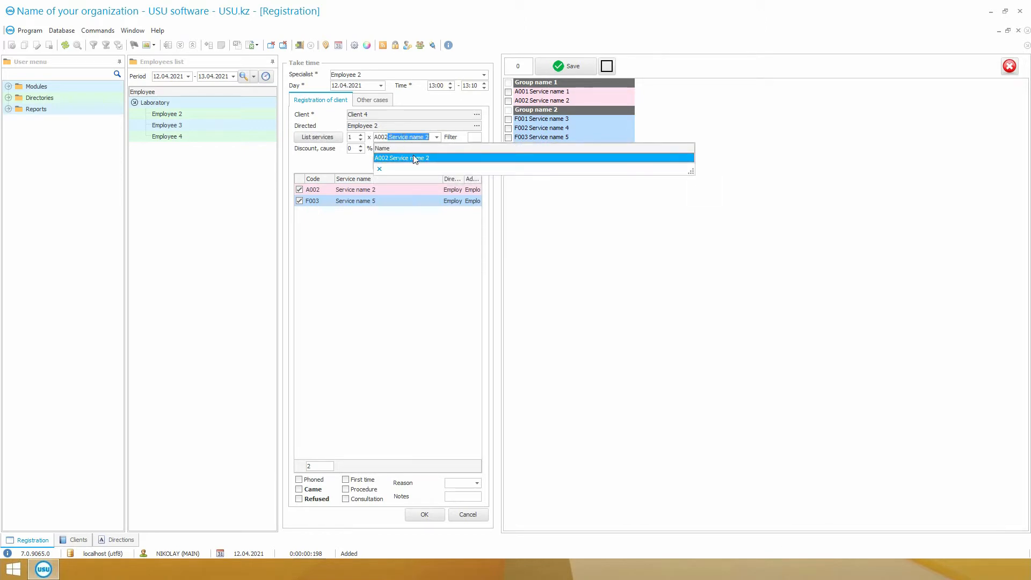
click(414, 156)
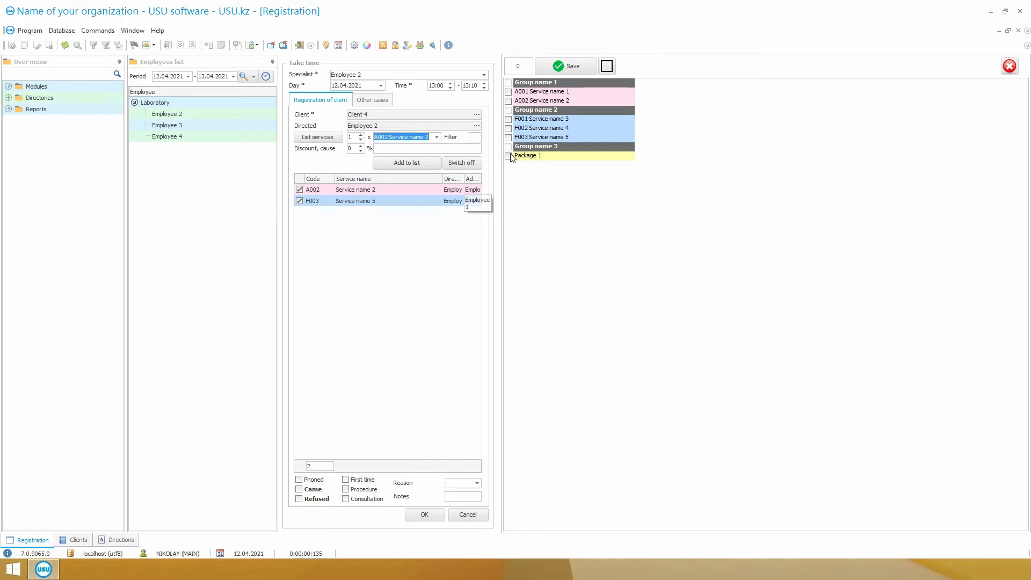
click(1010, 66)
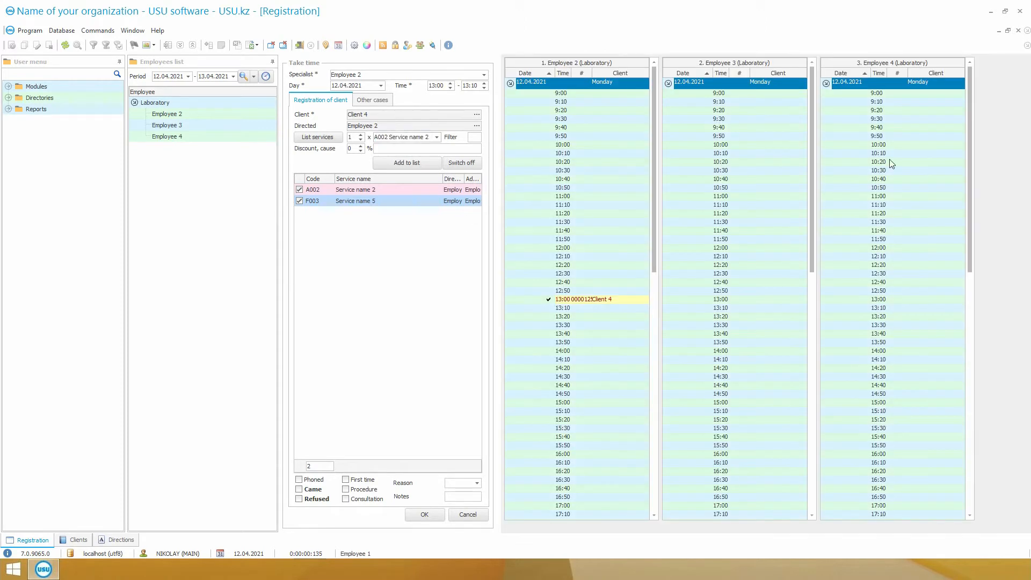
Mark the client's visit as Came and save the registration.
click(299, 489)
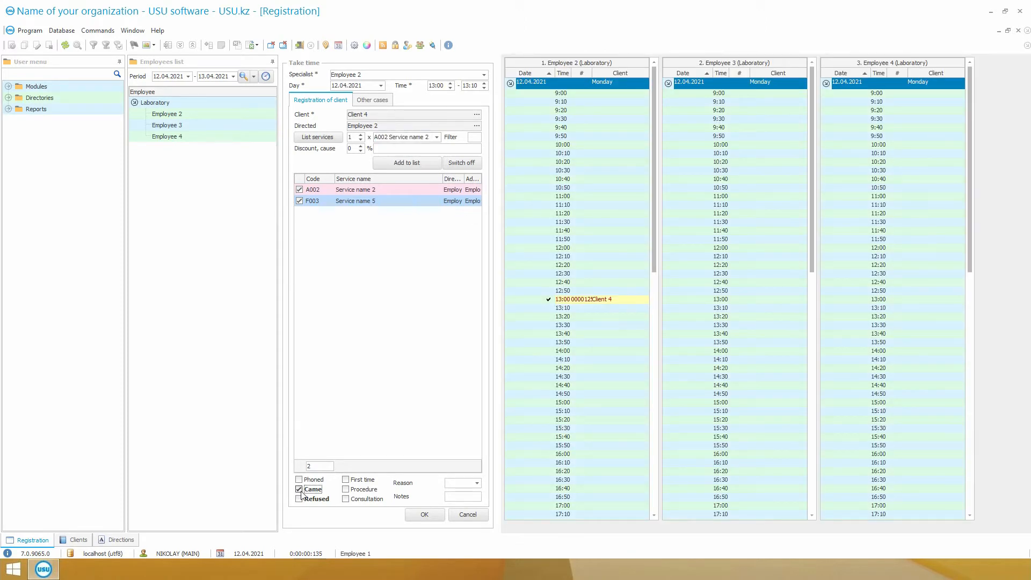
click(409, 516)
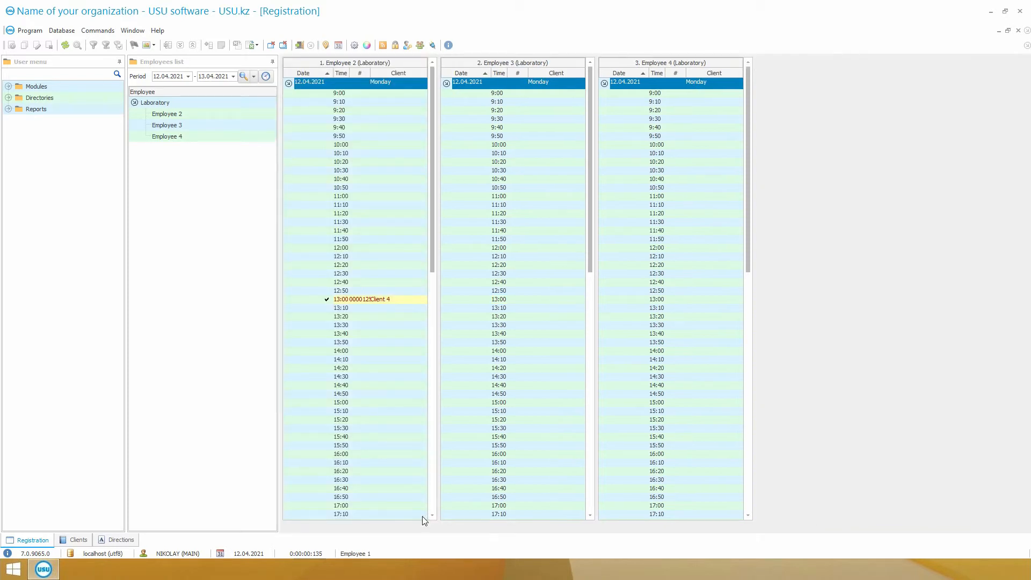
Open the current history from Client 4's 13:00 appointment and check the amounts of both services.
click(347, 309)
click(345, 302)
right_click(345, 304)
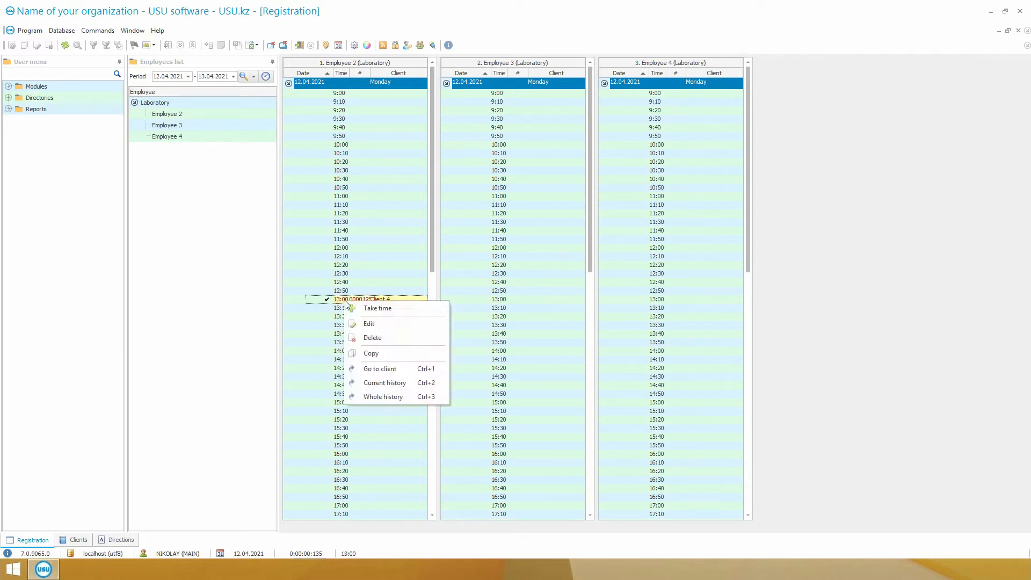
click(418, 387)
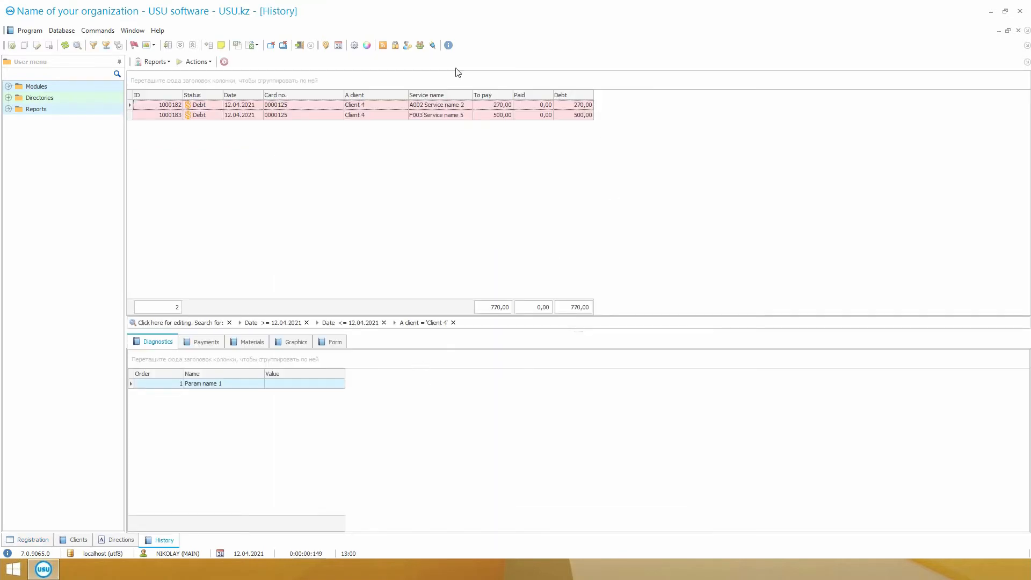
click(503, 105)
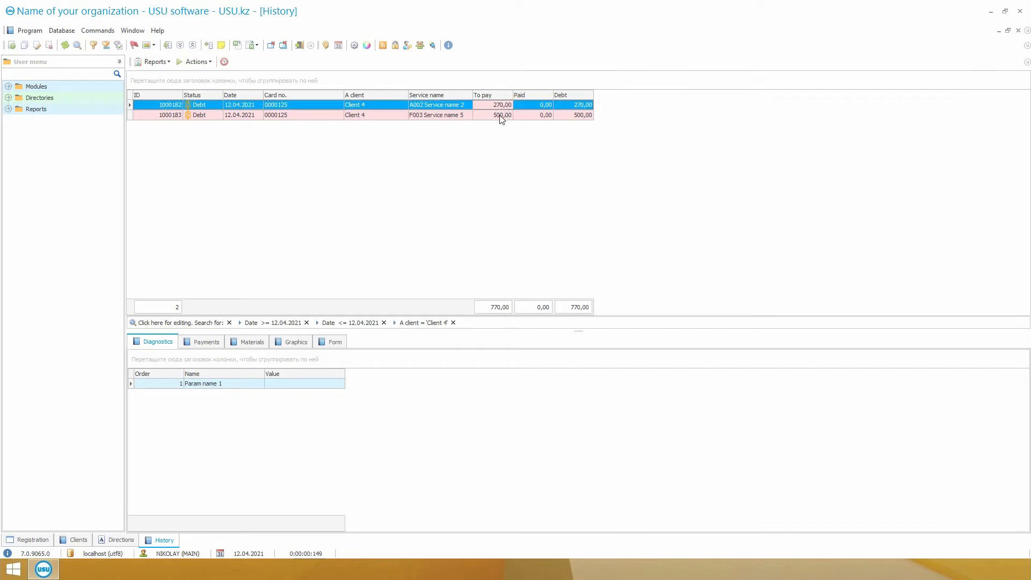
click(503, 116)
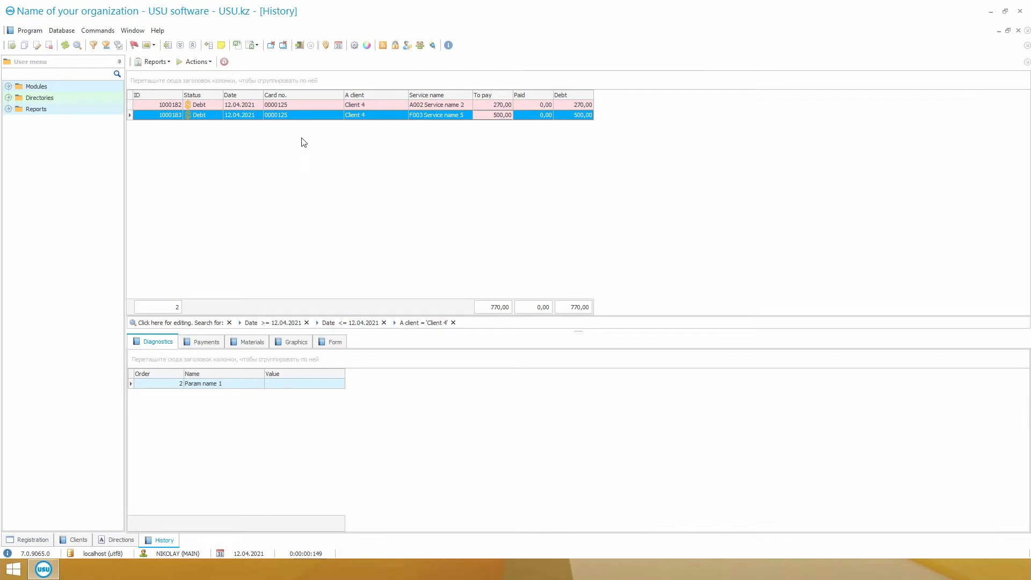
Make a payment of 770 for both of Client 4's services with Cash as the kind of payment.
click(194, 62)
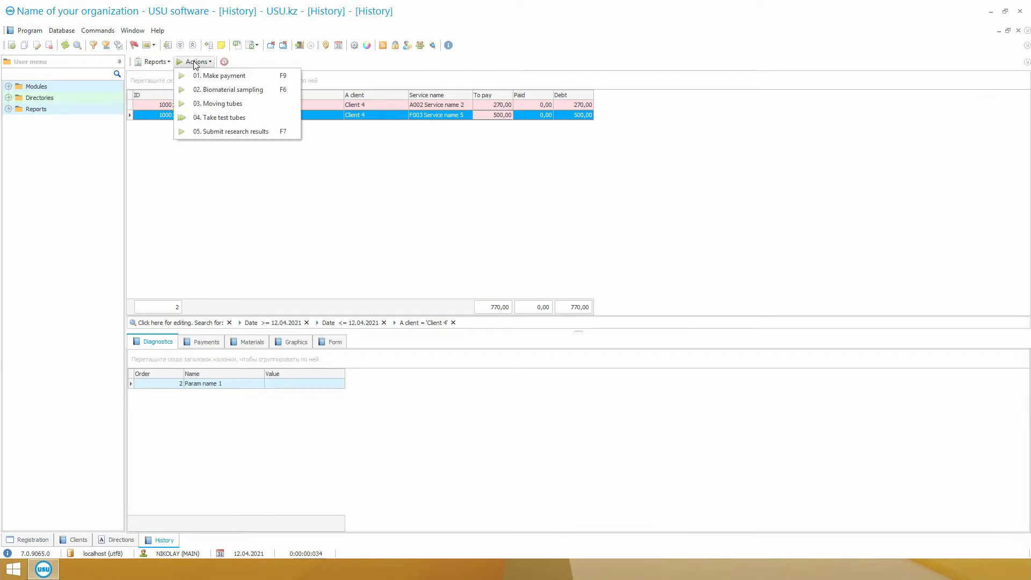
click(234, 79)
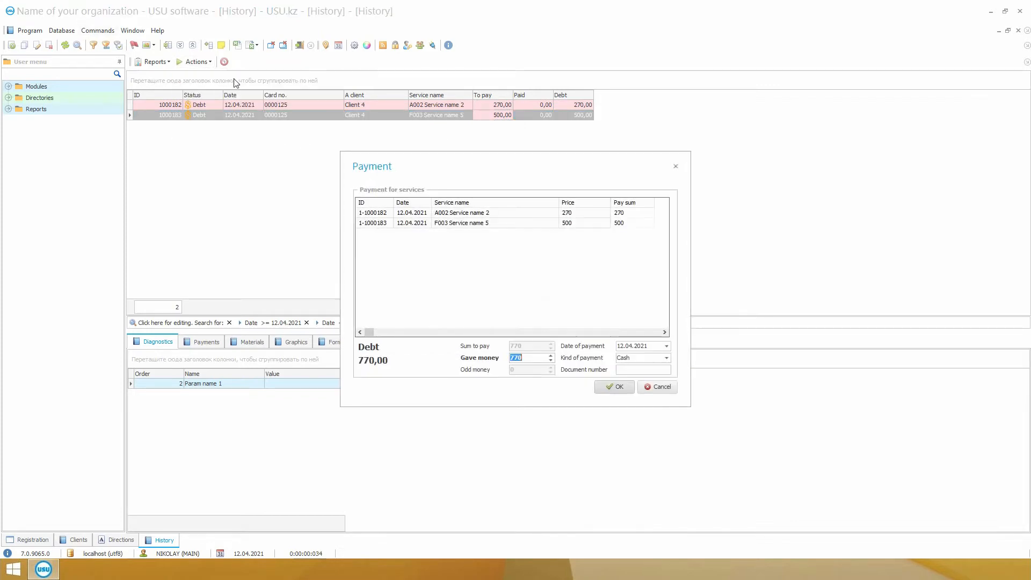
click(666, 359)
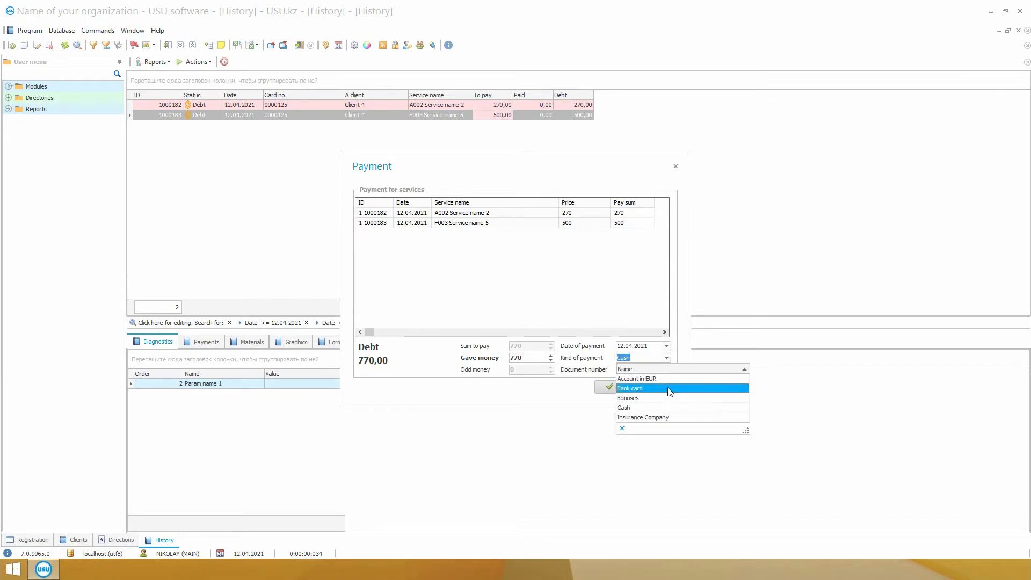
click(670, 409)
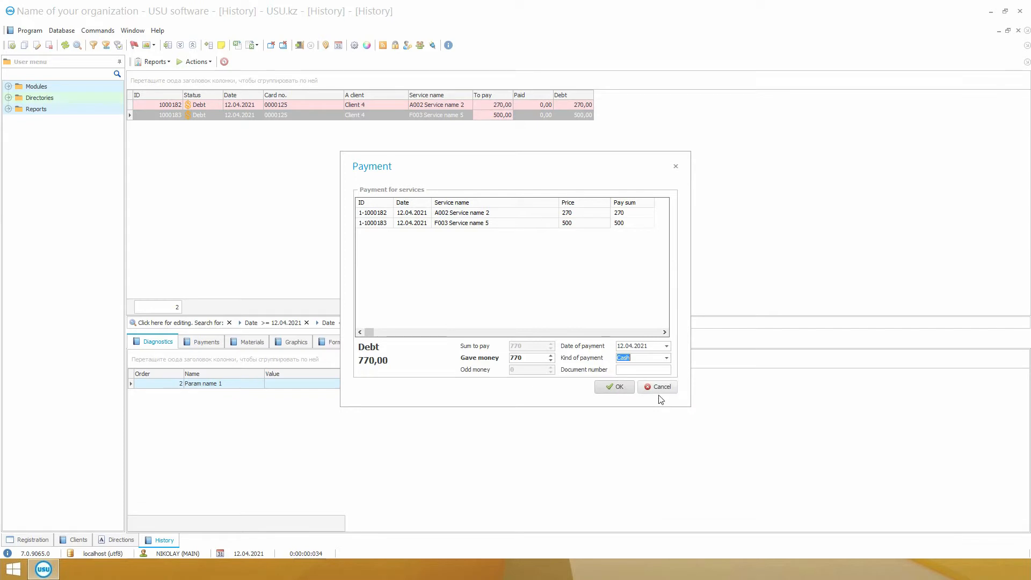
click(624, 386)
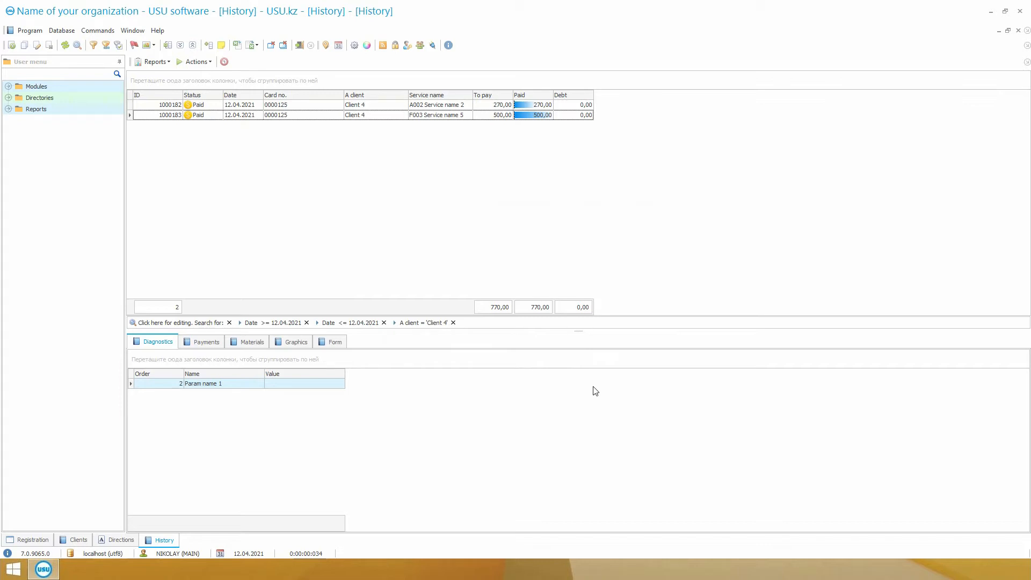
Generate the payment receipt for Client 4's services, review it and close the report.
click(152, 63)
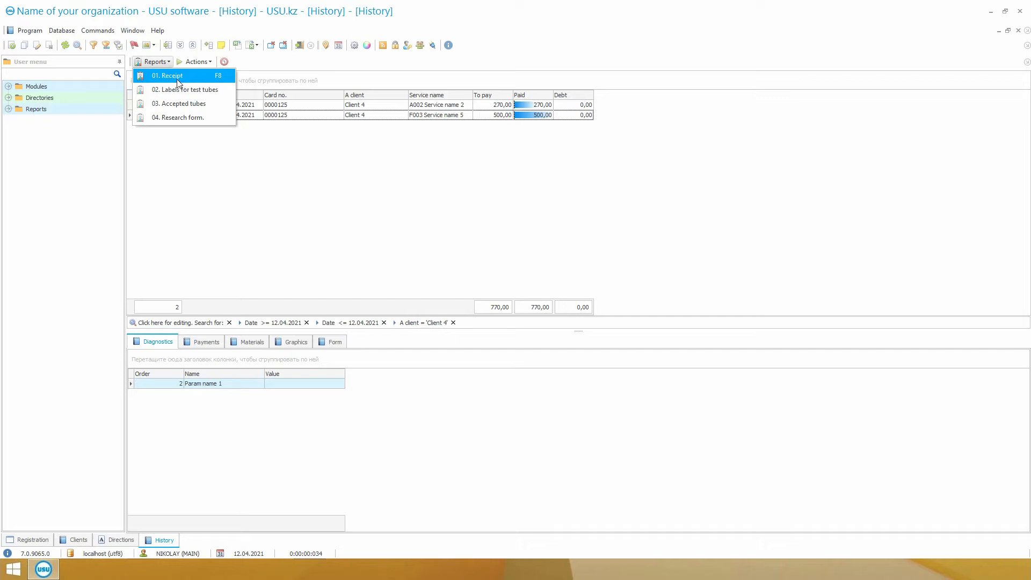
click(171, 76)
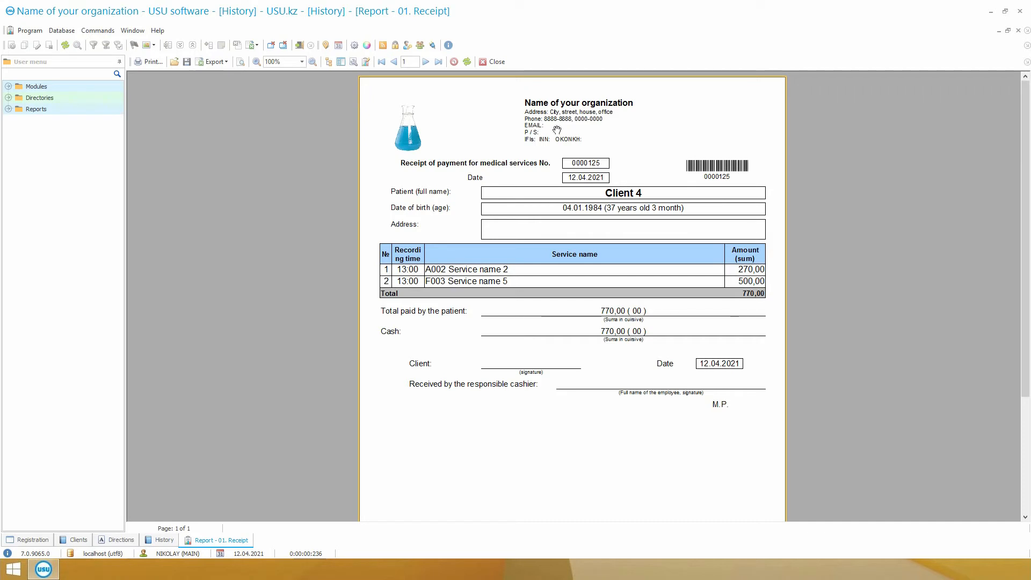
click(491, 62)
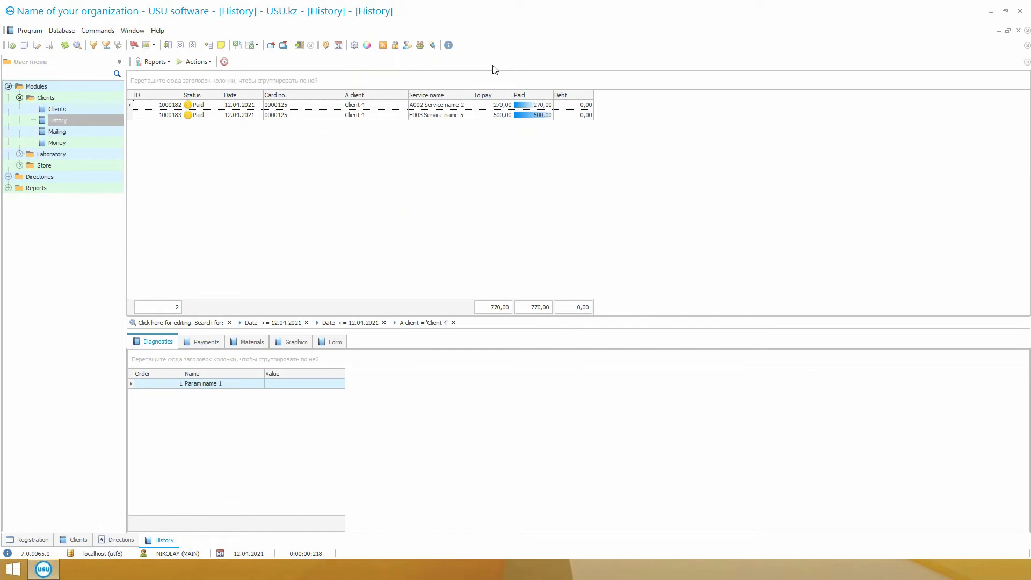
Run Biomaterial sampling for Client 4, assigning barcodes to both services with Laboratory 1 as the pick-up point.
click(197, 62)
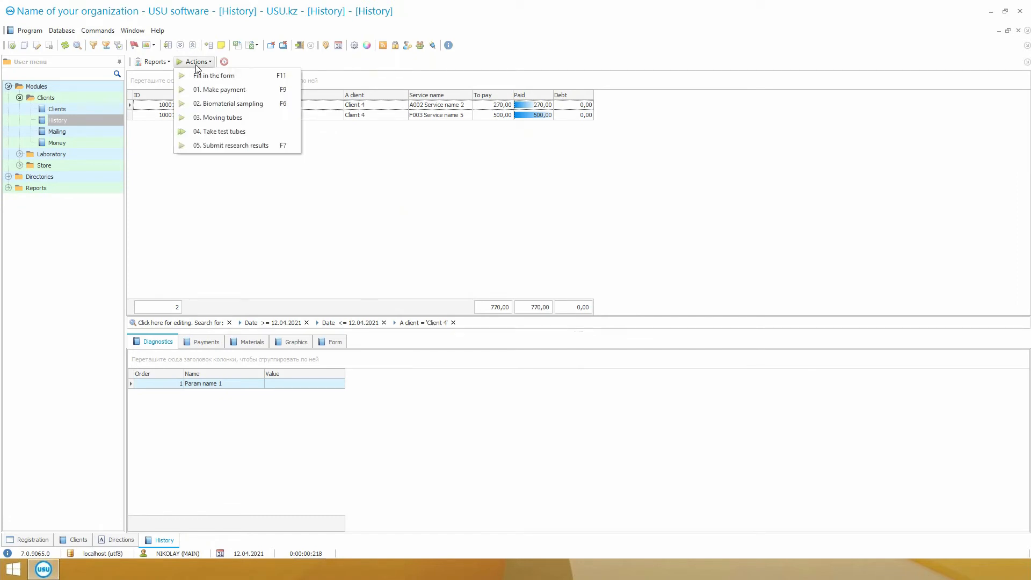
click(275, 110)
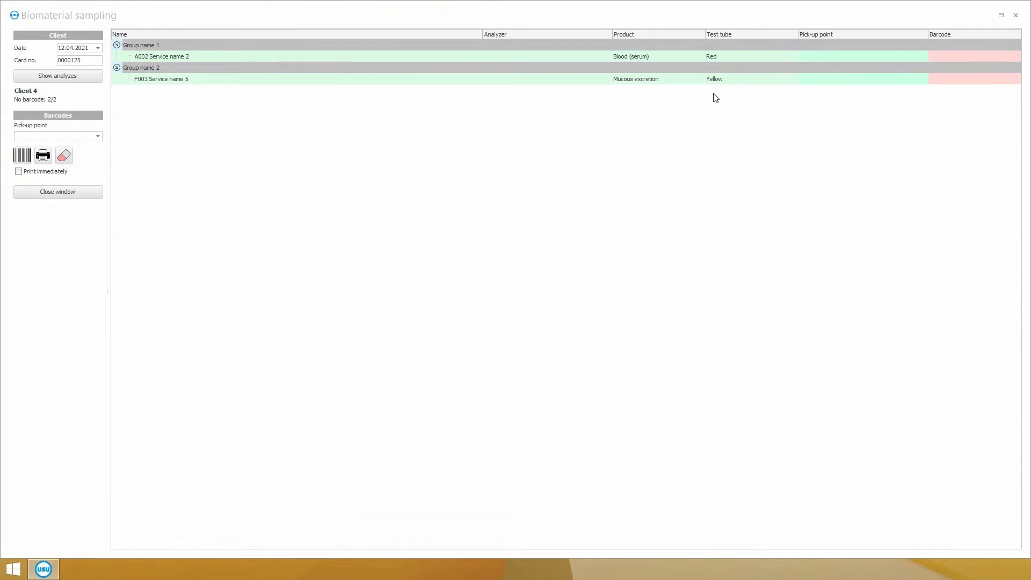
click(53, 61)
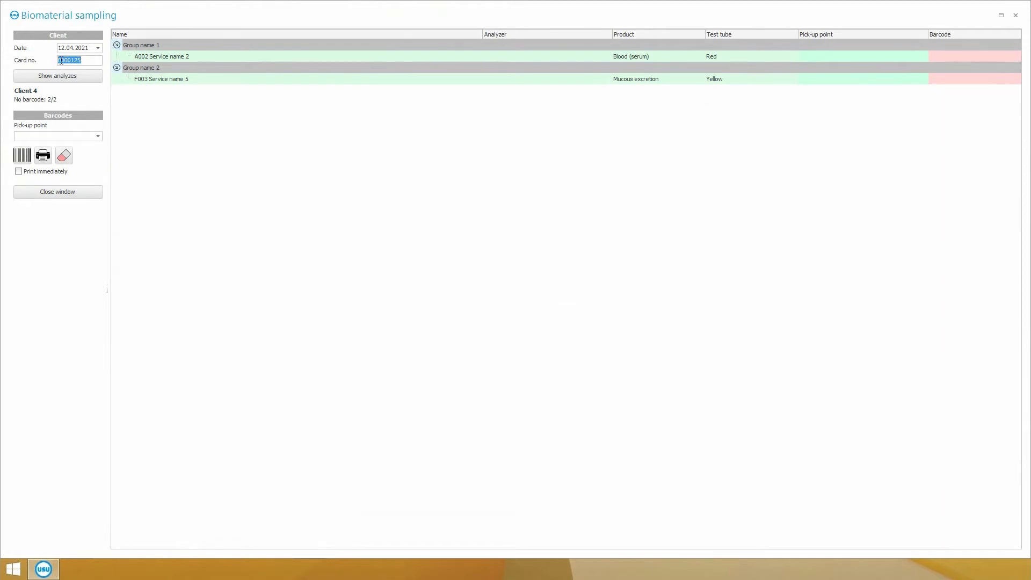
click(150, 57)
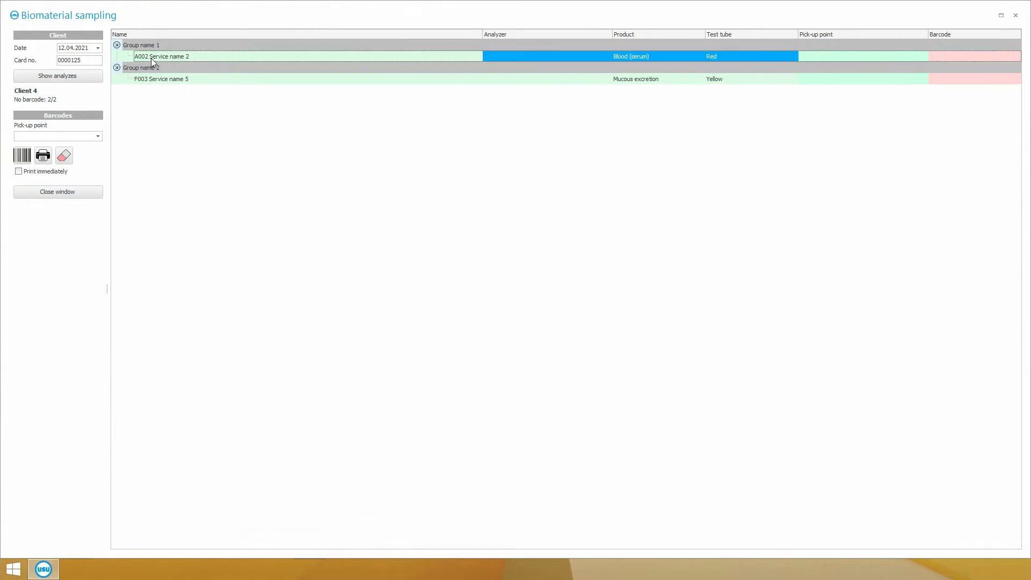
click(221, 79)
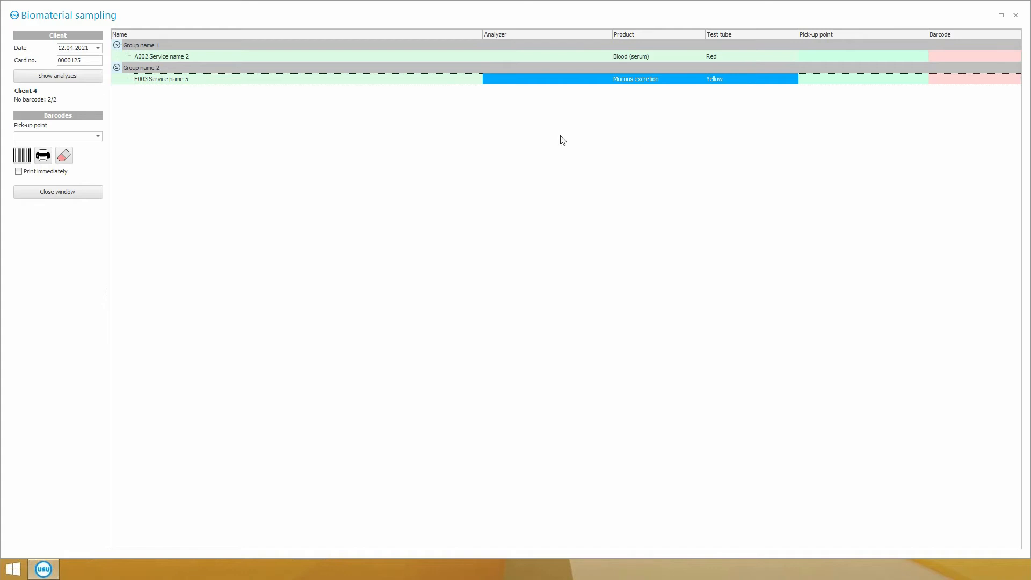
click(97, 136)
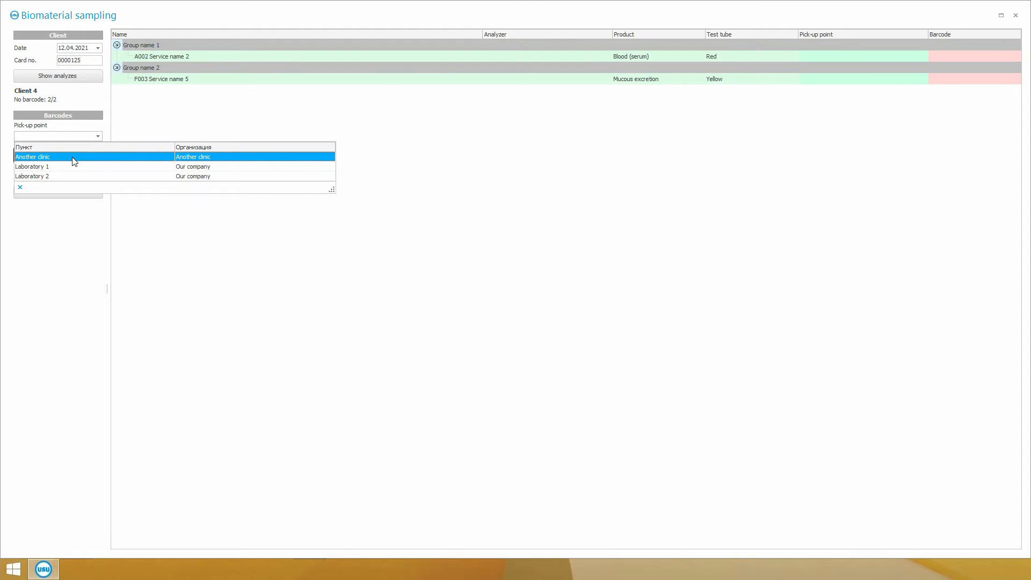
click(76, 167)
click(22, 156)
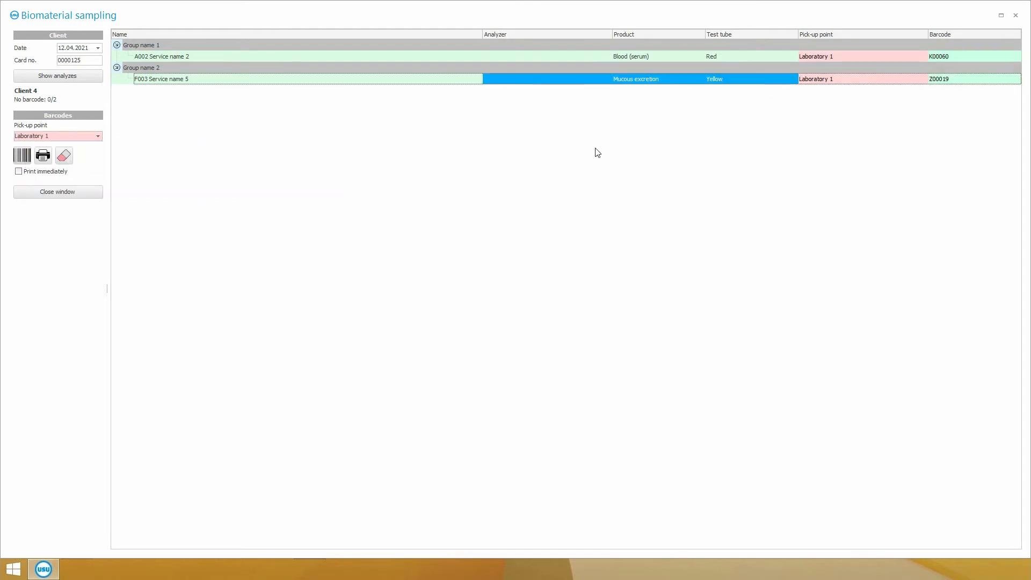
click(57, 192)
Generate the Labels for test tubes report for Client 4, enlarge it to 325% to review both labels and close it.
click(156, 62)
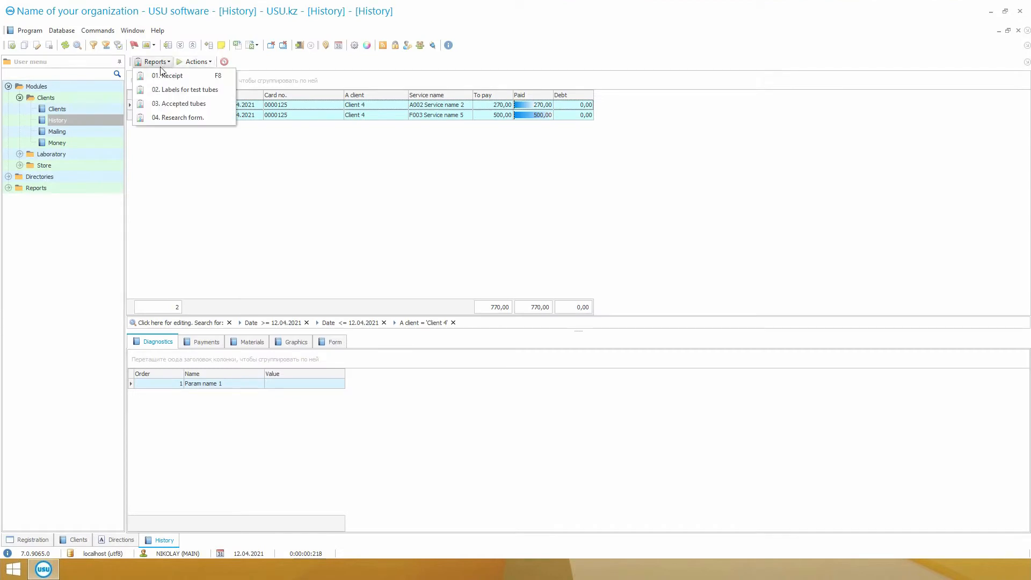
click(198, 92)
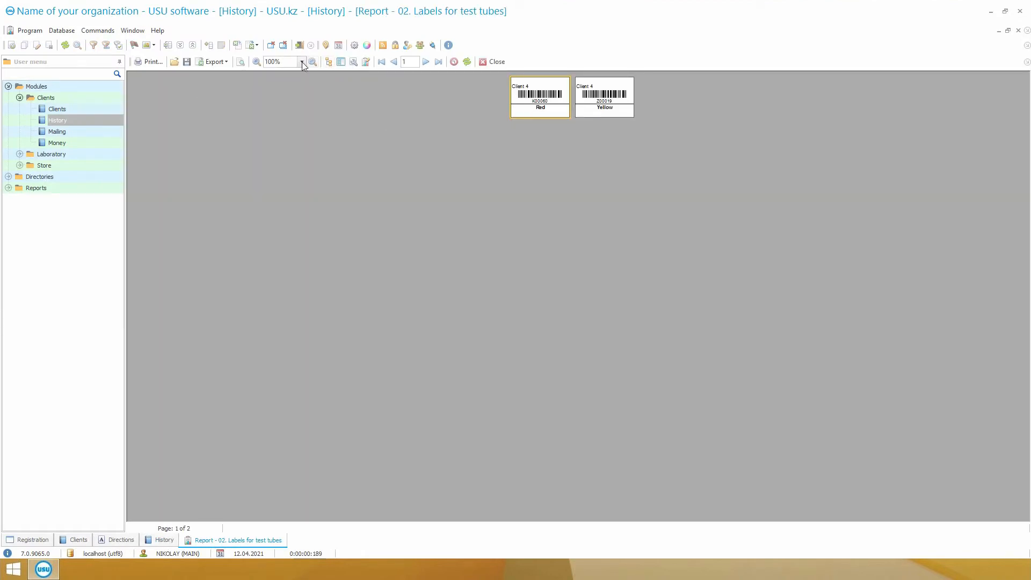
click(257, 61)
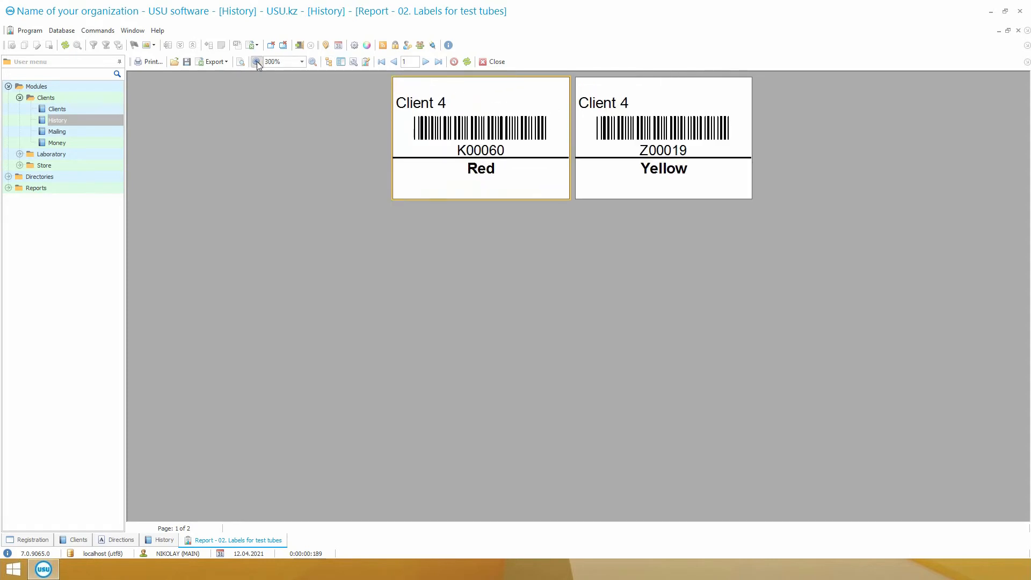
click(257, 61)
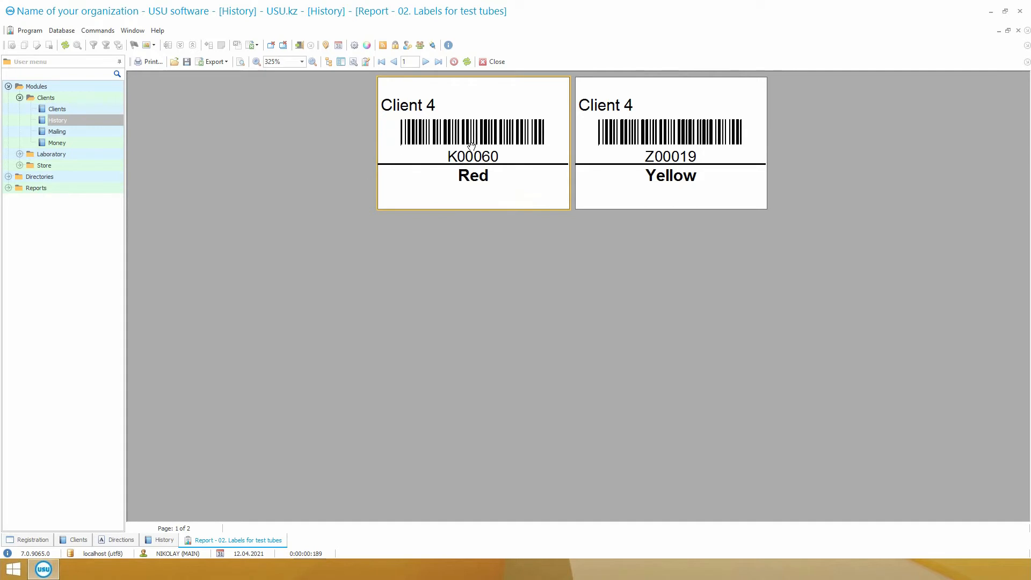
click(494, 62)
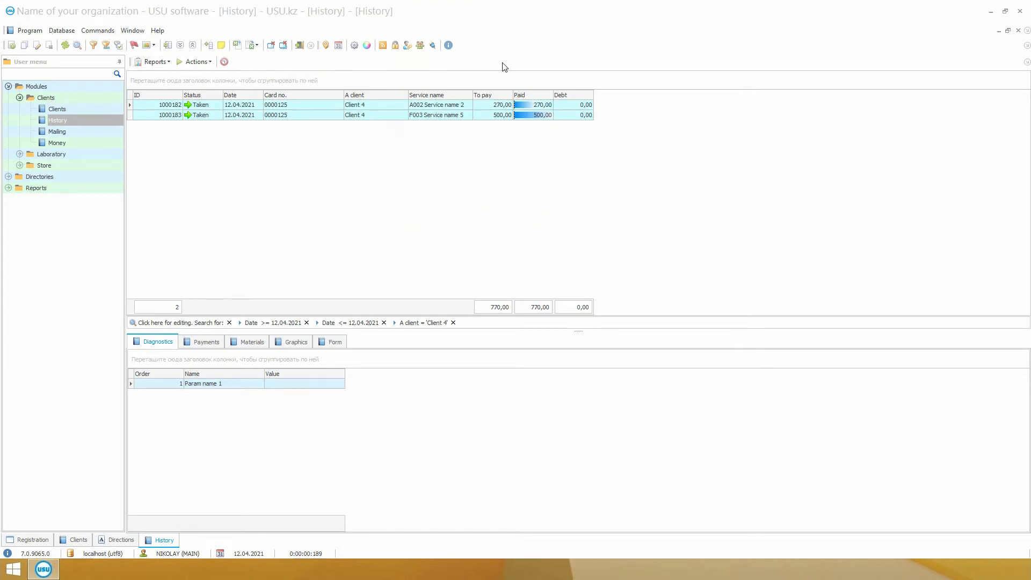
Run the Moving tubes operation for both of Client 4's services, leaving the notes empty.
click(401, 105)
click(401, 115)
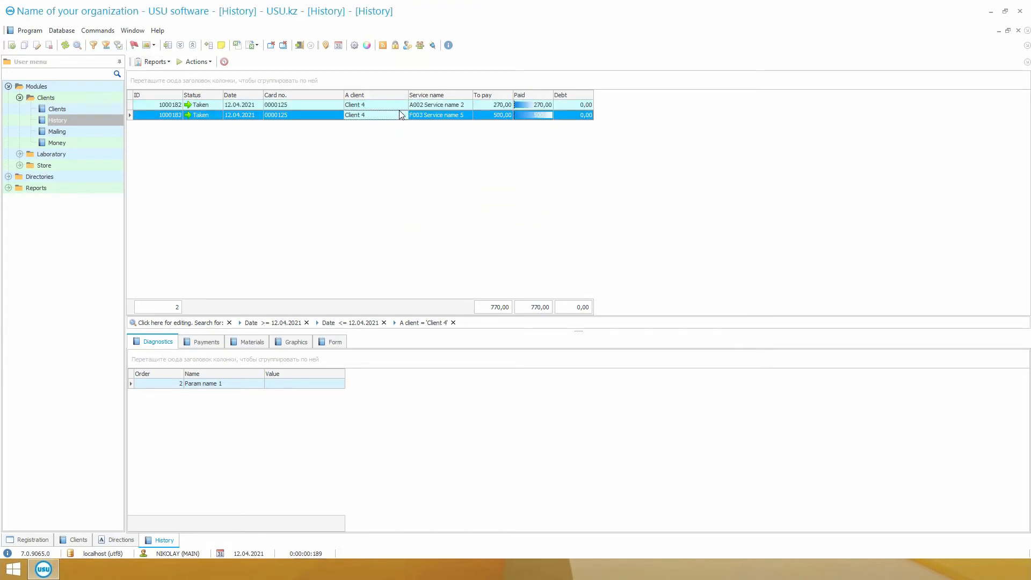
ctrl+click(402, 106)
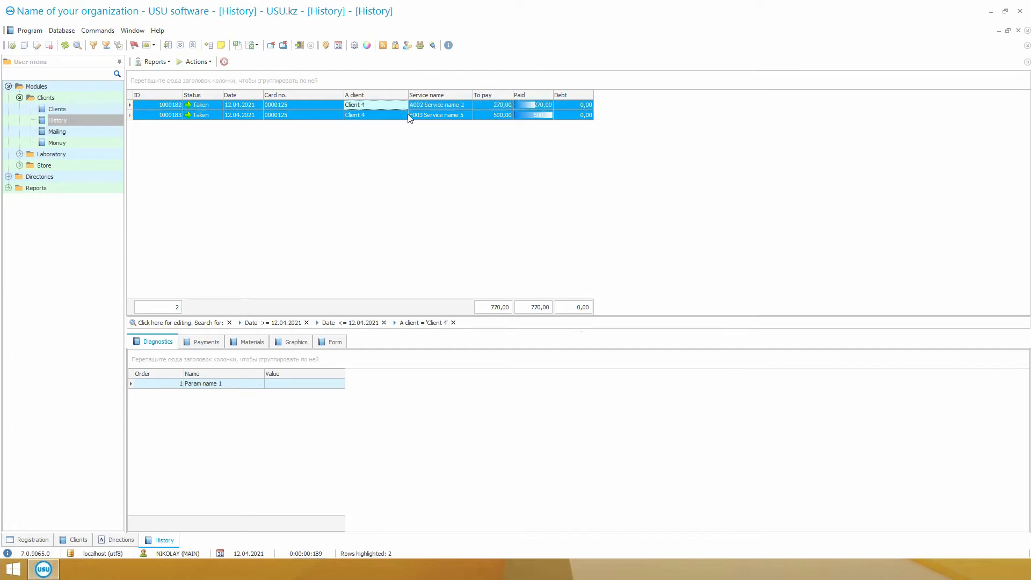
click(400, 118)
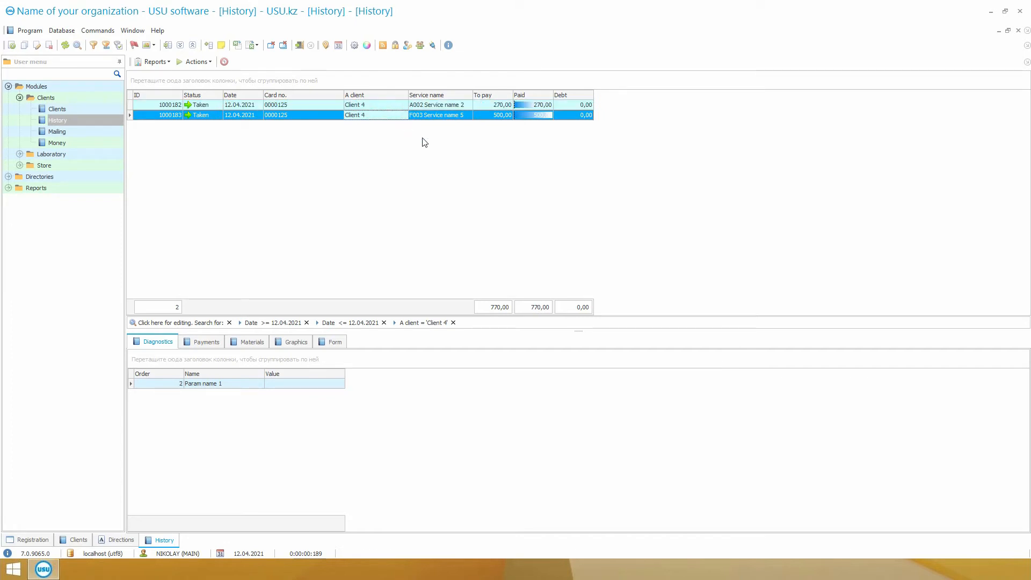
ctrl+click(428, 106)
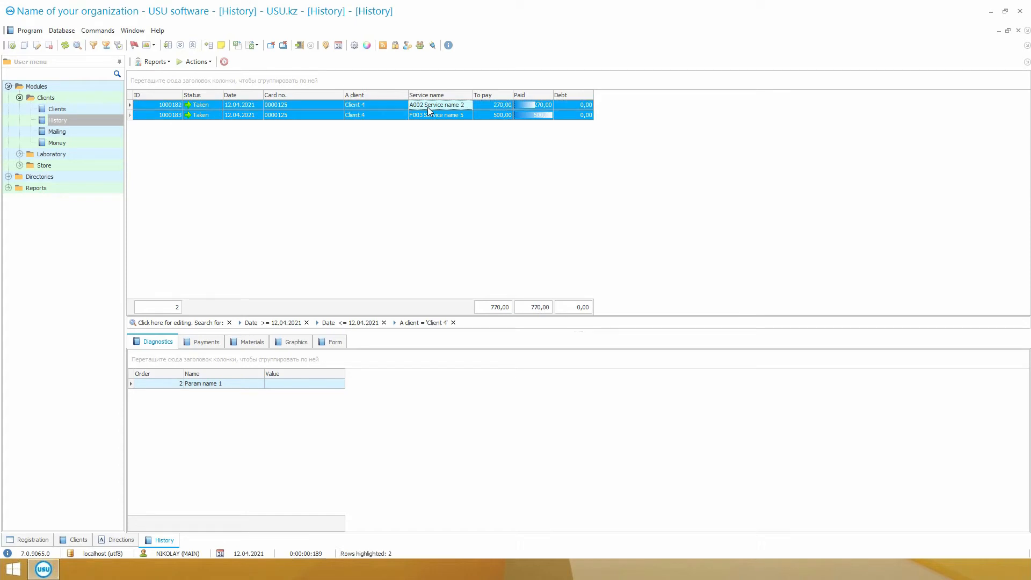
click(197, 61)
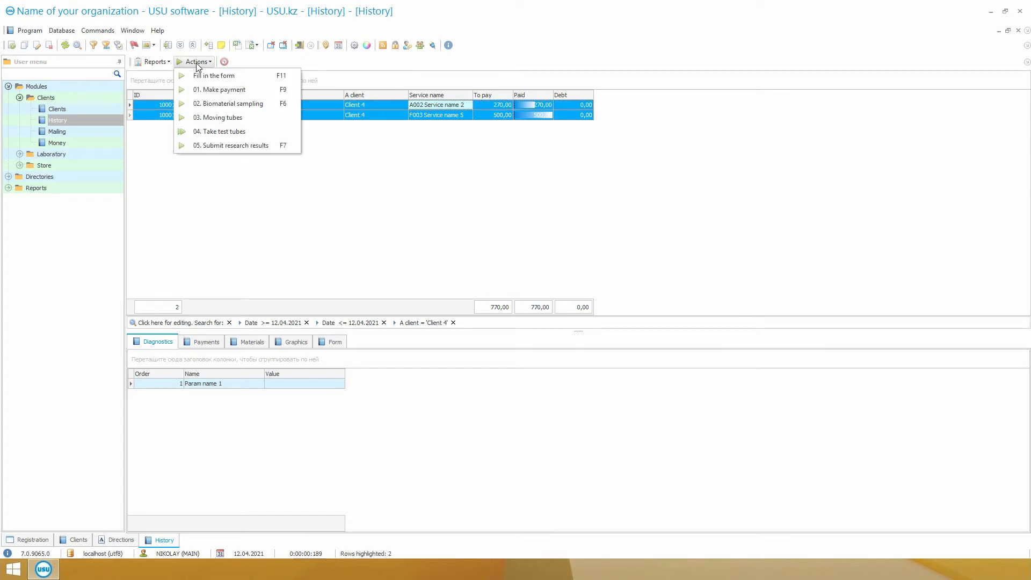
click(266, 117)
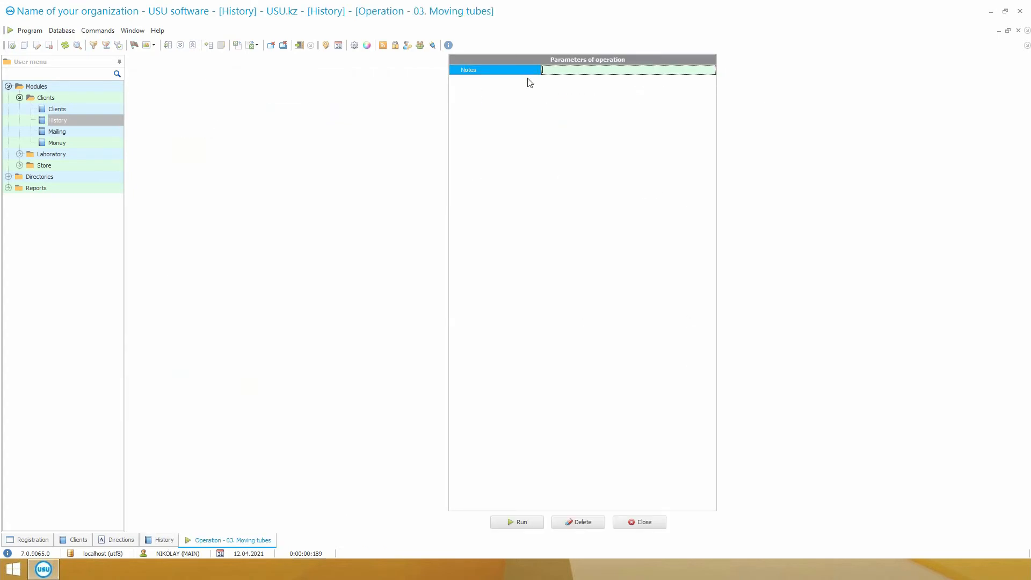
click(524, 523)
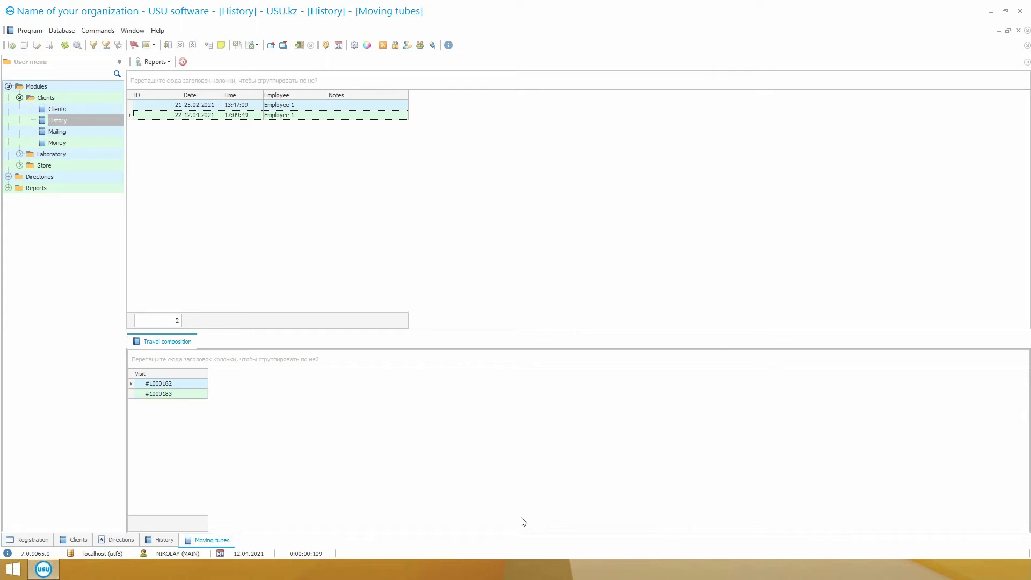
Generate the Transfer form for the tube movement of 12.04.2021, review it and close the report.
click(153, 62)
click(217, 76)
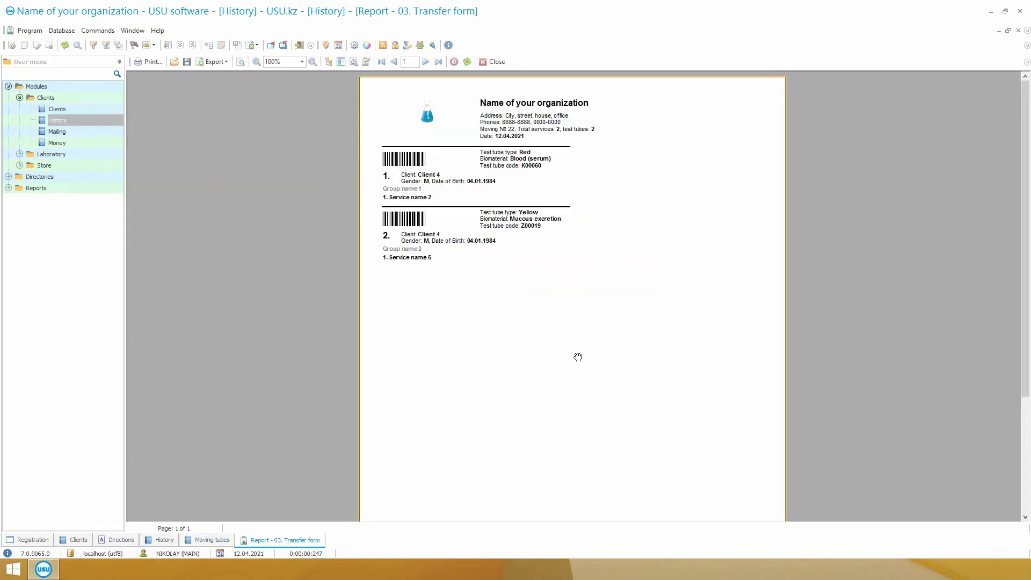
click(489, 62)
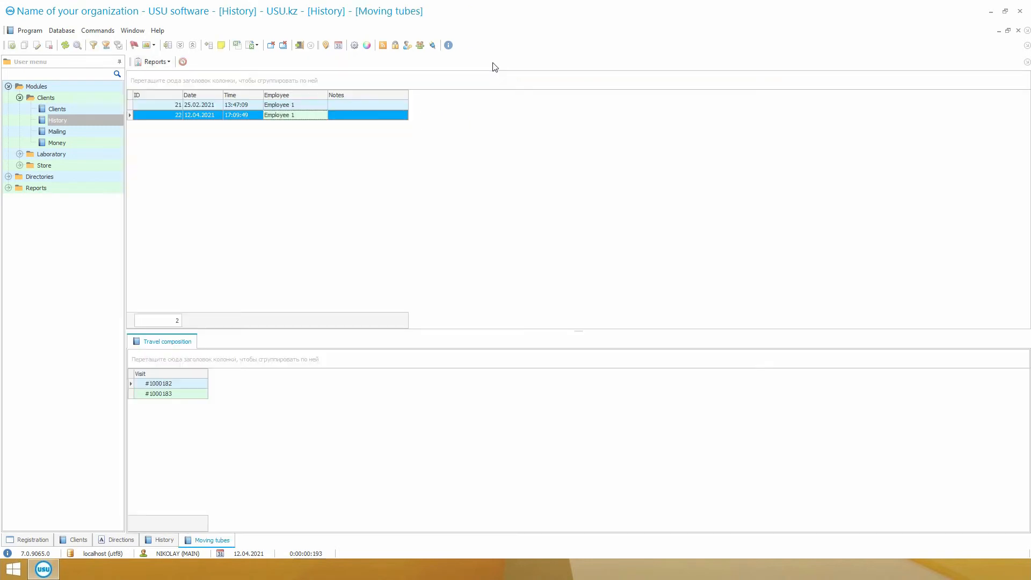
Take Client 4's test tube K00060 into the laboratory from the history, with 1 as the accepted party.
click(160, 541)
click(274, 115)
click(242, 104)
click(198, 63)
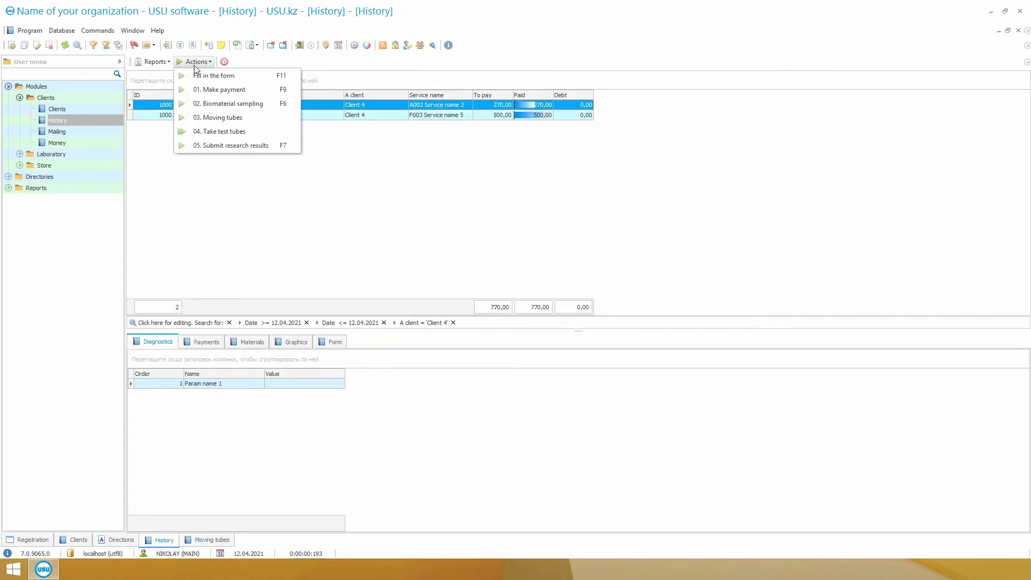
click(261, 134)
text(1)
key(Return)
text(K00060)
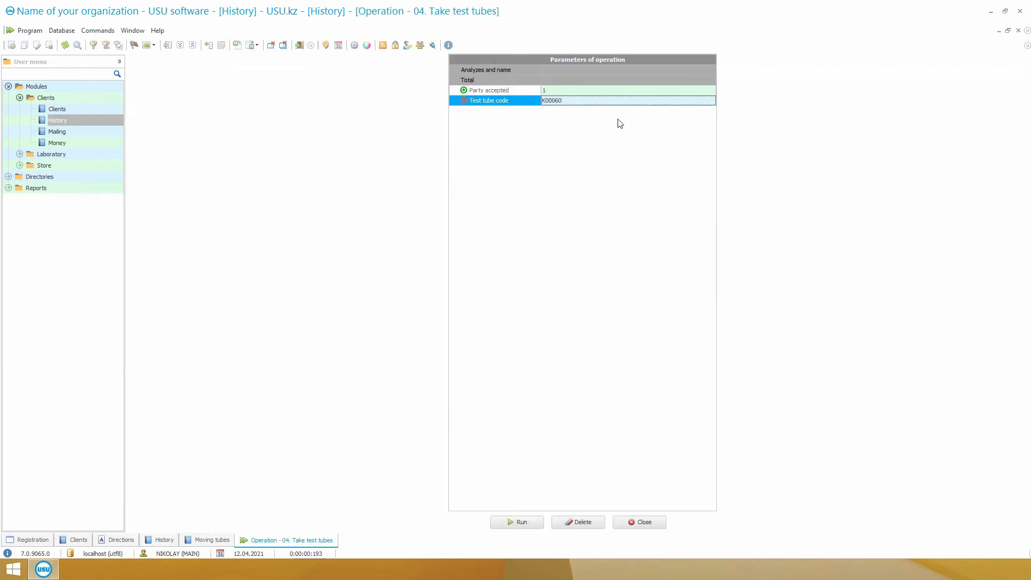
click(531, 523)
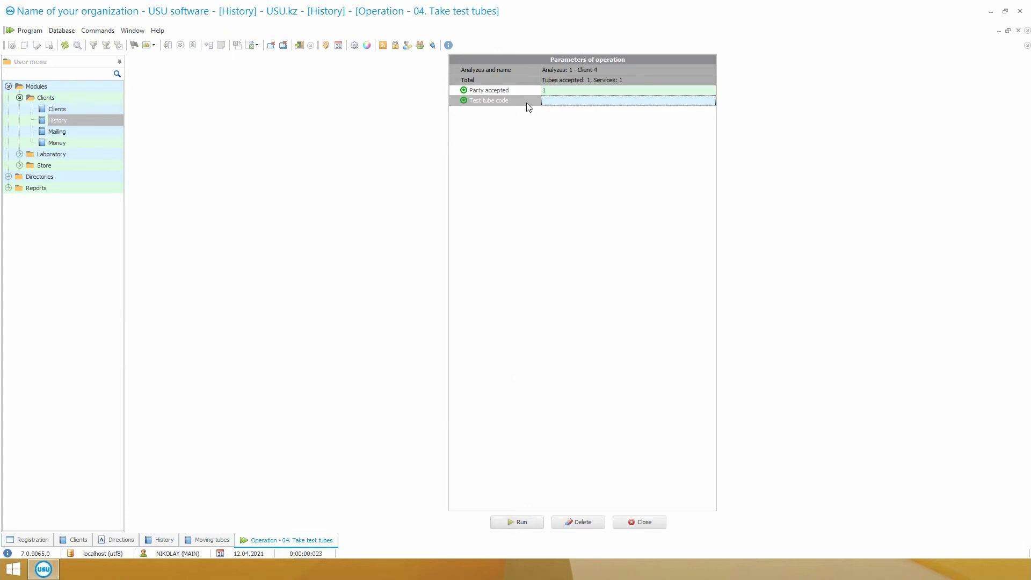
click(640, 522)
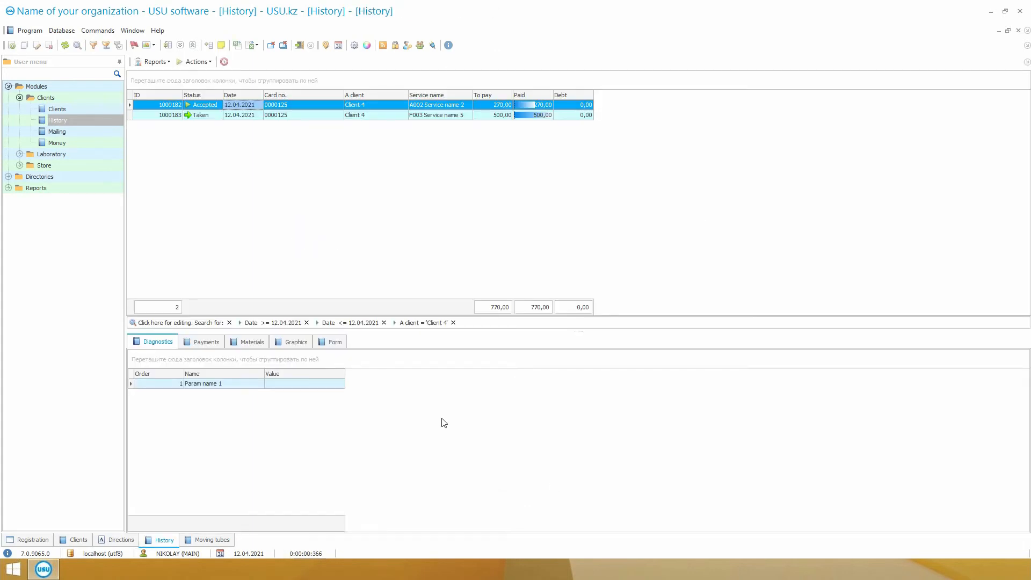
Check which tubes of the 12.04.2021 movement were accepted in the Reconciliation of displacement report and close it.
click(209, 540)
click(156, 62)
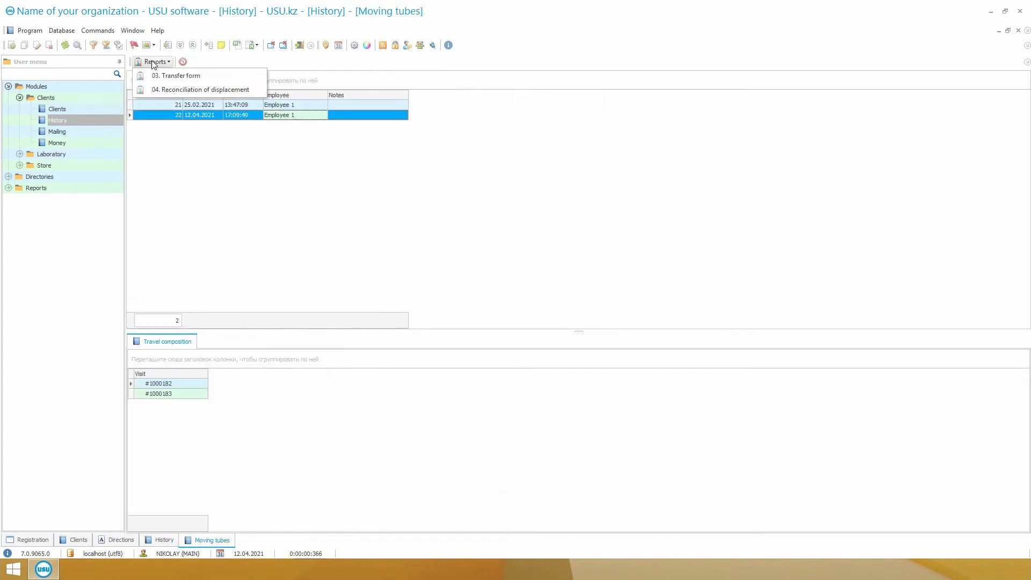
click(174, 90)
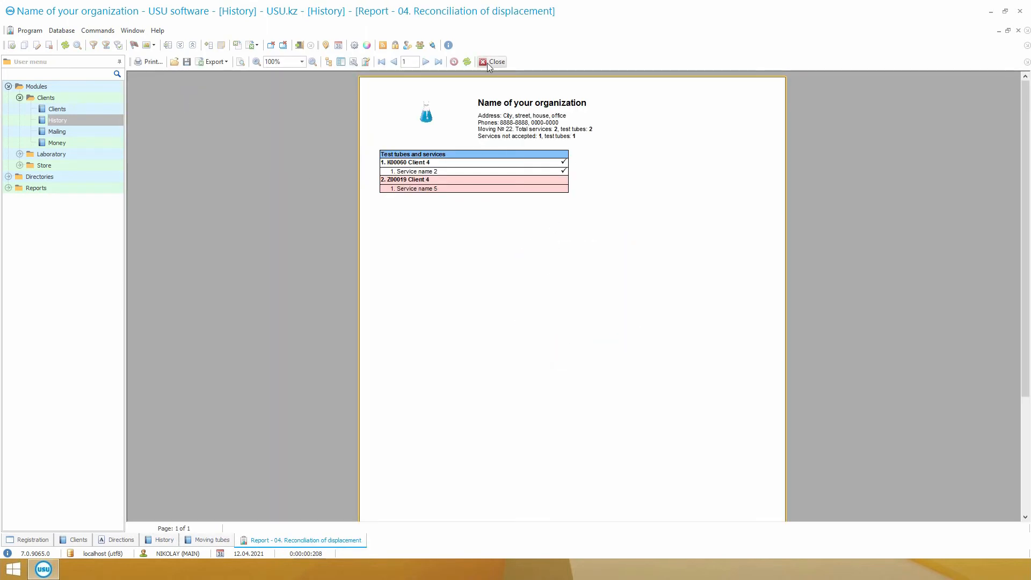
click(488, 63)
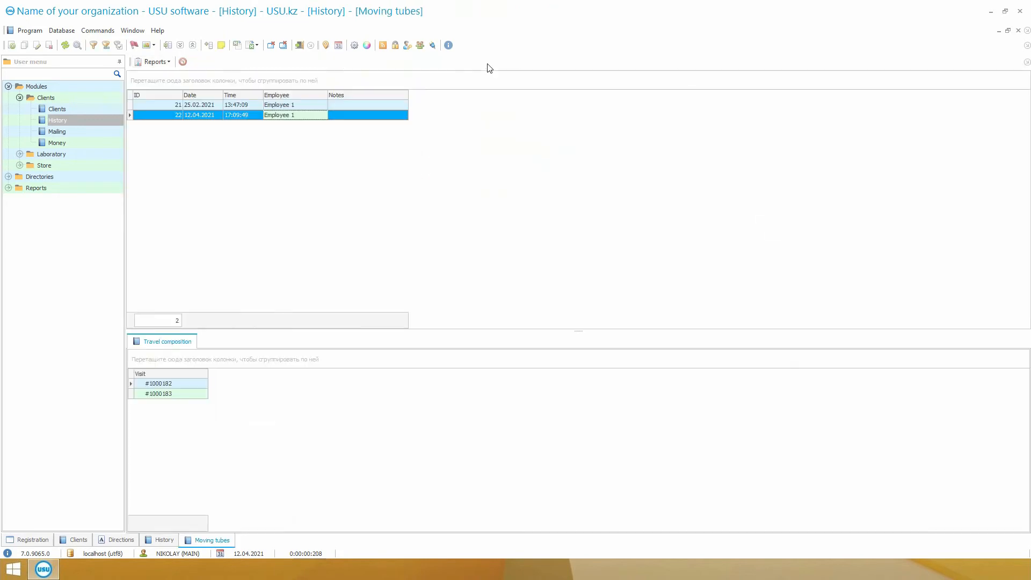
Check the status of Client 4's Service name 2, review the Accepted tubes report and close it.
click(170, 541)
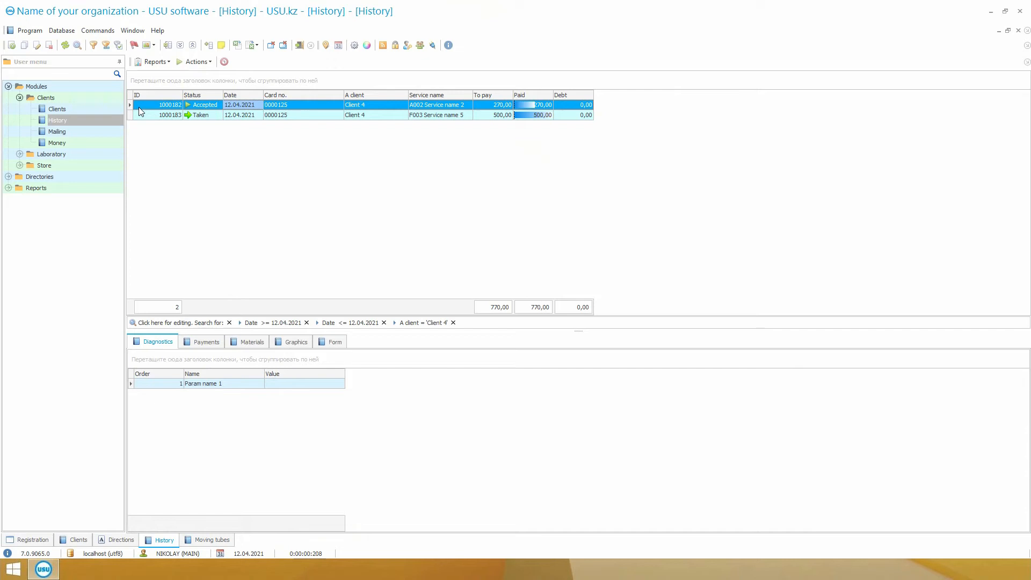
click(188, 105)
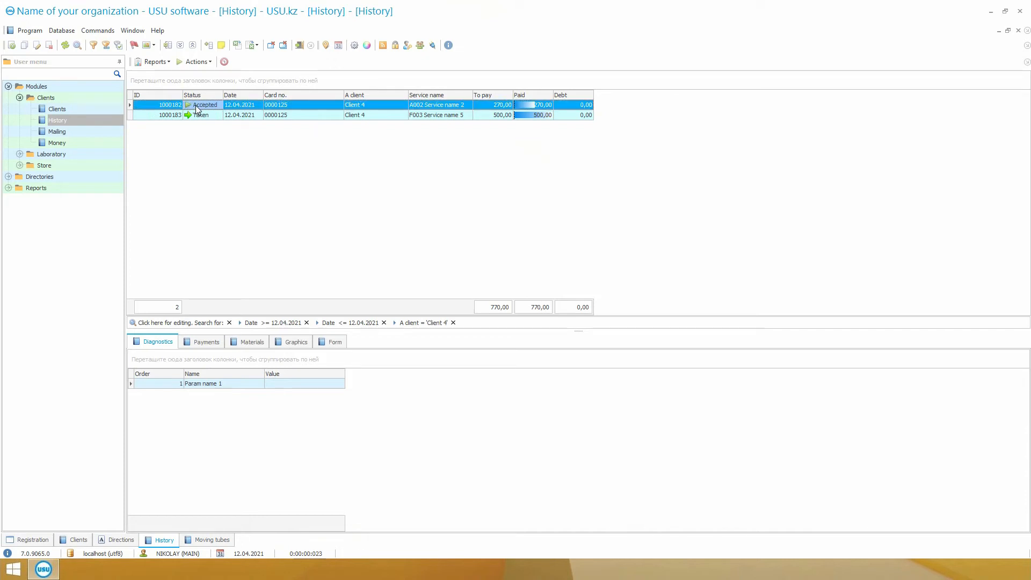
click(153, 62)
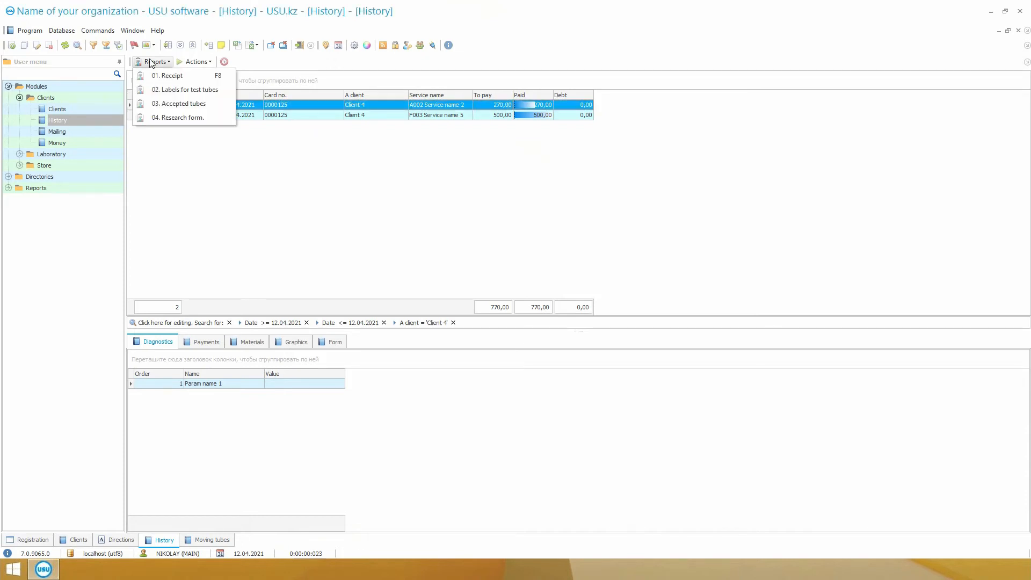
click(170, 105)
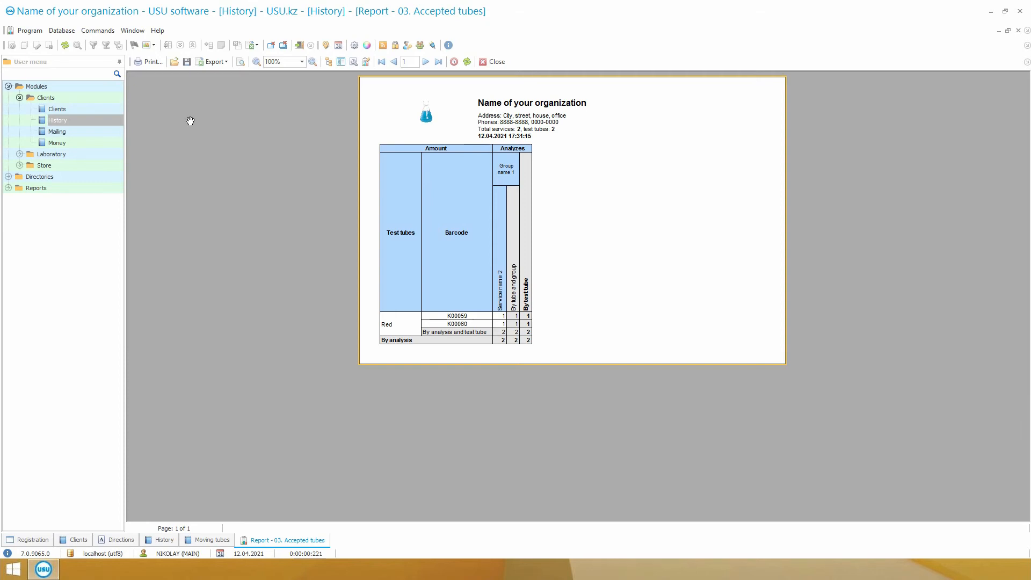
click(495, 61)
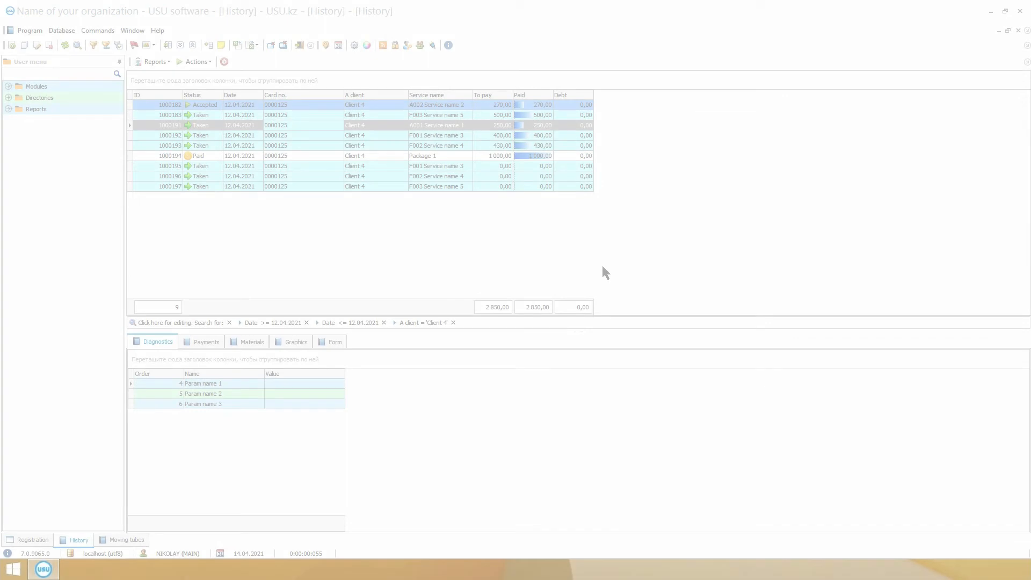
Submit research results for Client 4's Service name 1 with Param name 1 as 12, Param name 2 as 110 and Param name 3 as 25.
click(198, 61)
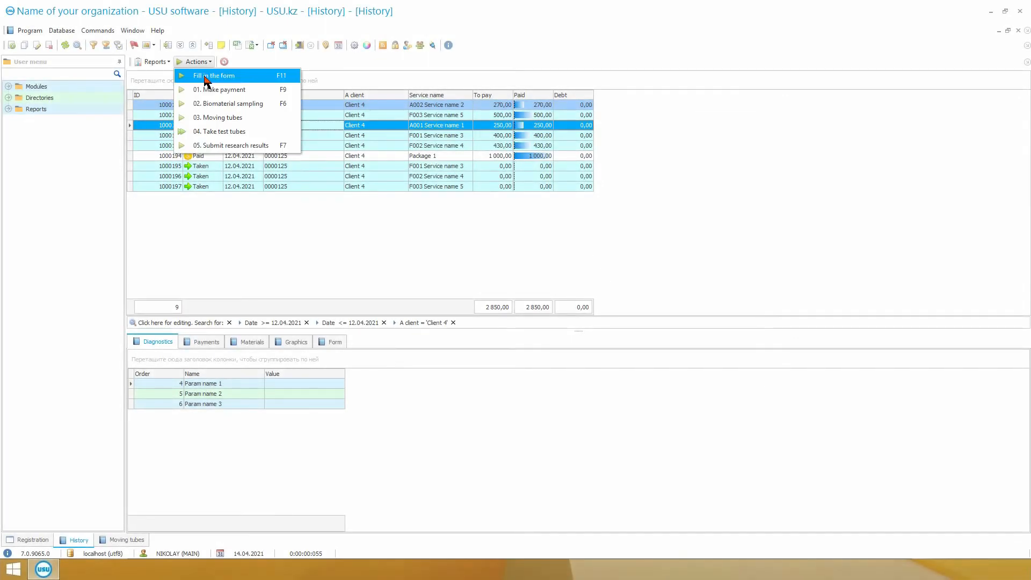
click(232, 147)
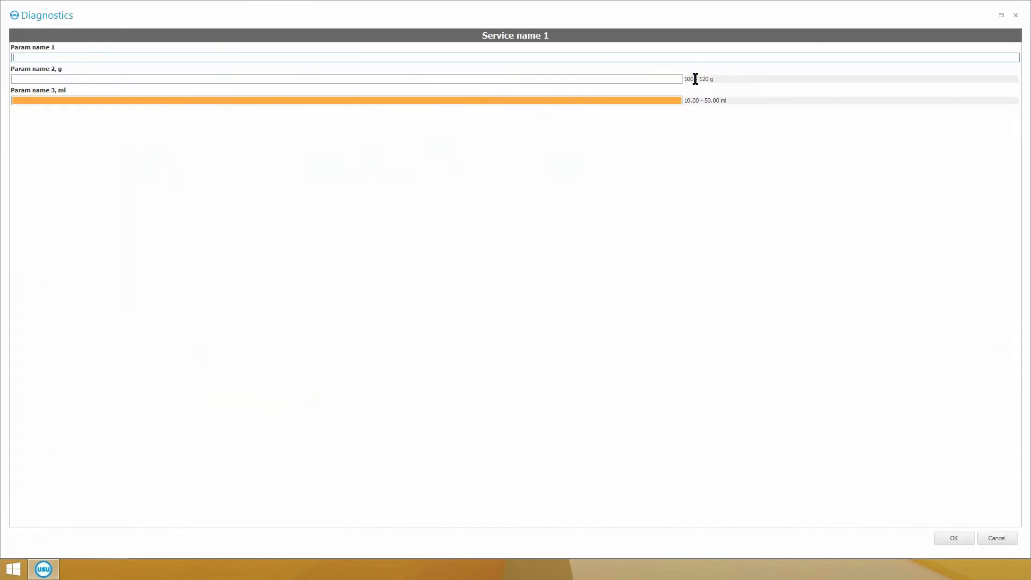
text(12)
click(359, 81)
text(110)
click(332, 100)
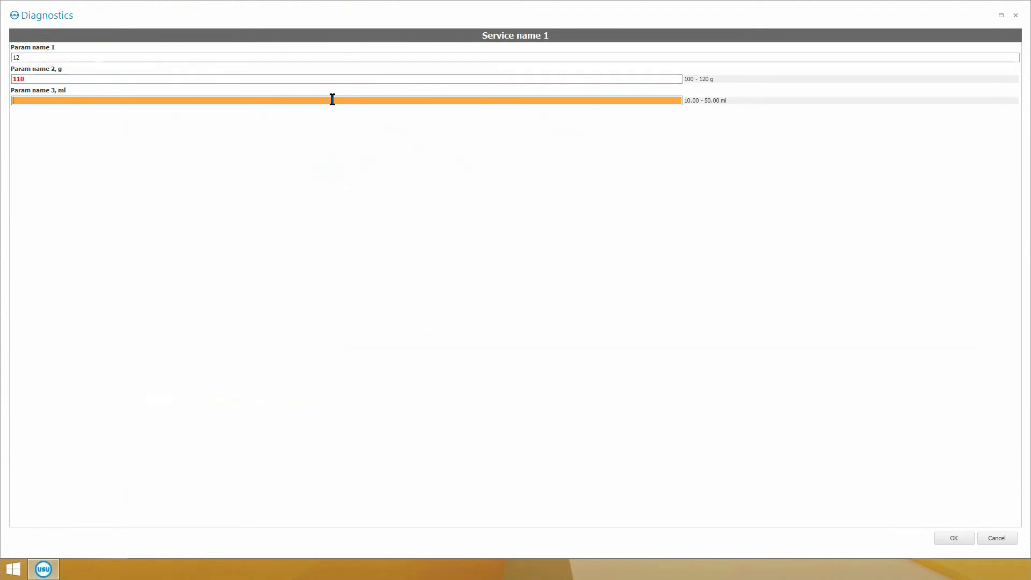
text(25)
click(951, 537)
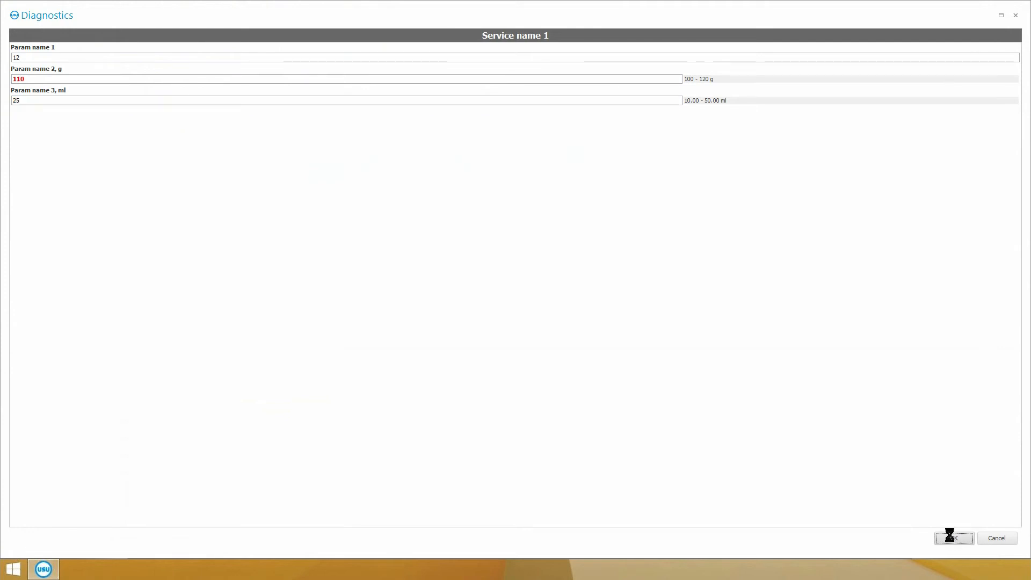
Submit research results for Client 4's 400,00 Service name 3 with Param name 1 as "ad 12".
click(283, 137)
click(196, 61)
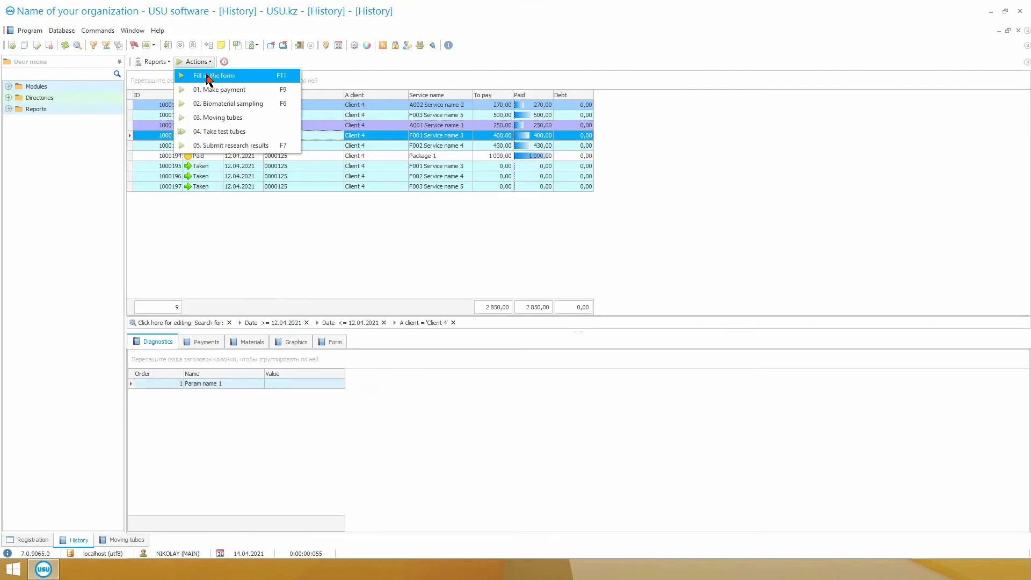
click(231, 145)
text(ad 12)
click(953, 538)
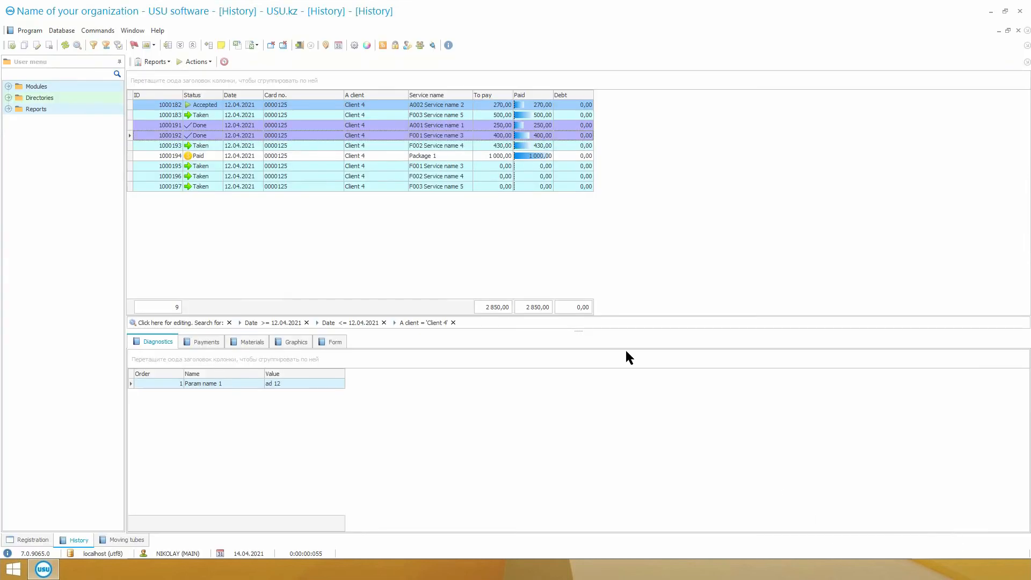
Submit research results for Client 4's 430,00 Service name 4, choosing option A for Param name 1.
click(337, 145)
click(197, 61)
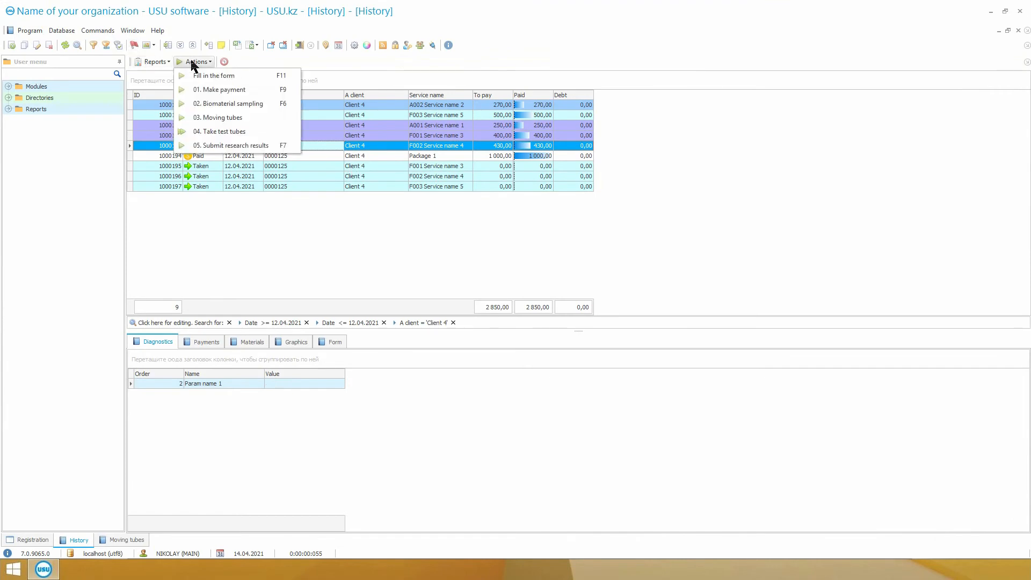
click(223, 146)
click(707, 71)
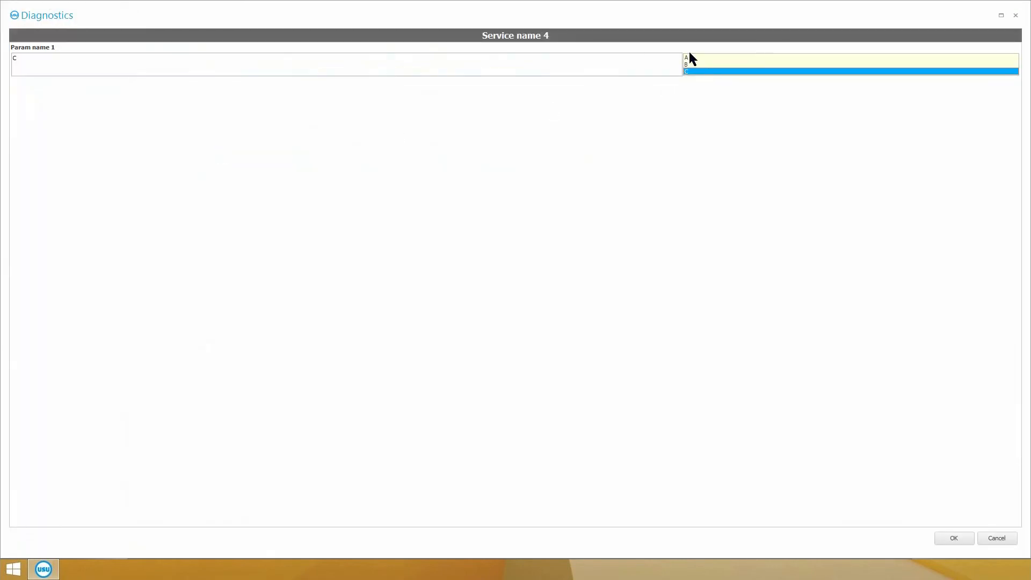
click(695, 57)
click(952, 538)
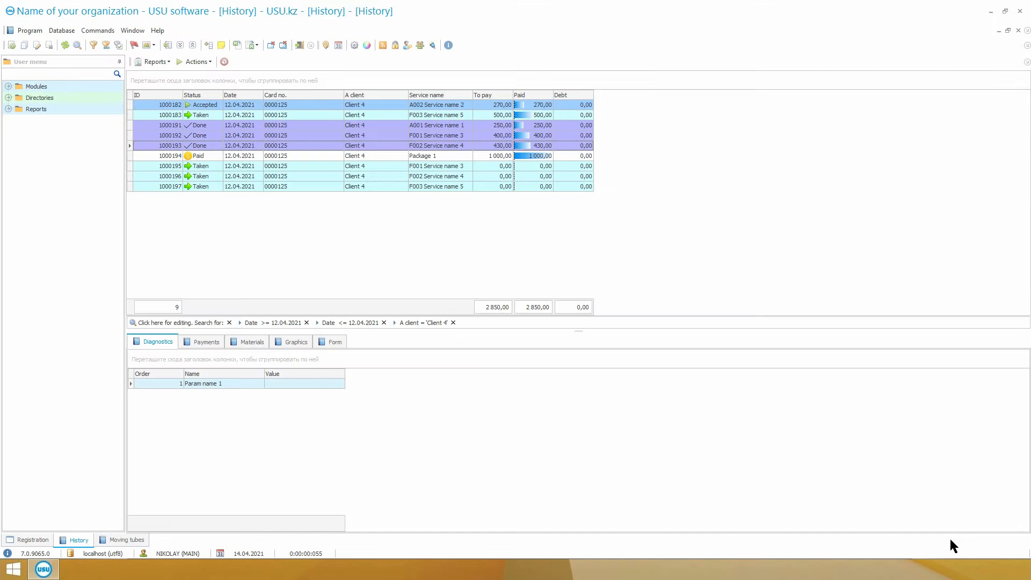
Submit research results for the Service name 3 listed under Package 1 with Param name 1 as "dd 15".
click(256, 163)
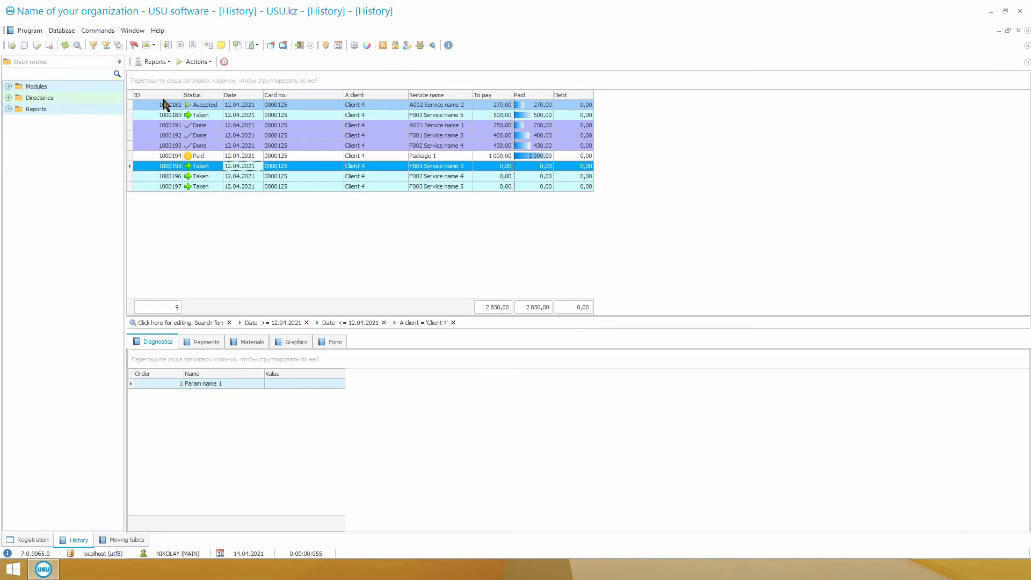
click(203, 62)
click(231, 144)
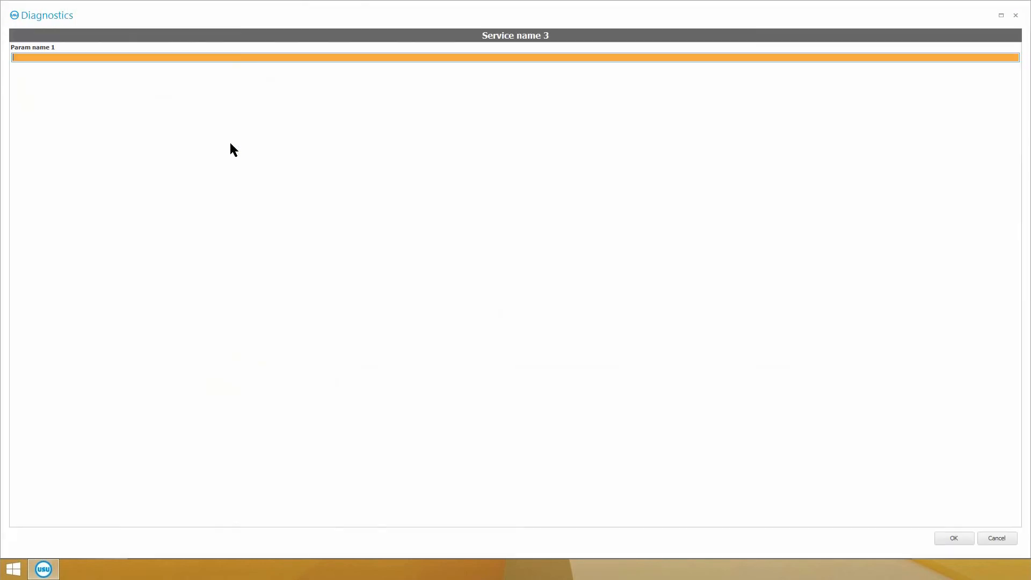
click(221, 58)
text(dd 15)
click(960, 540)
Submit research results for the Service name 4 listed under Package 1, choosing option B for Param name 1.
click(428, 176)
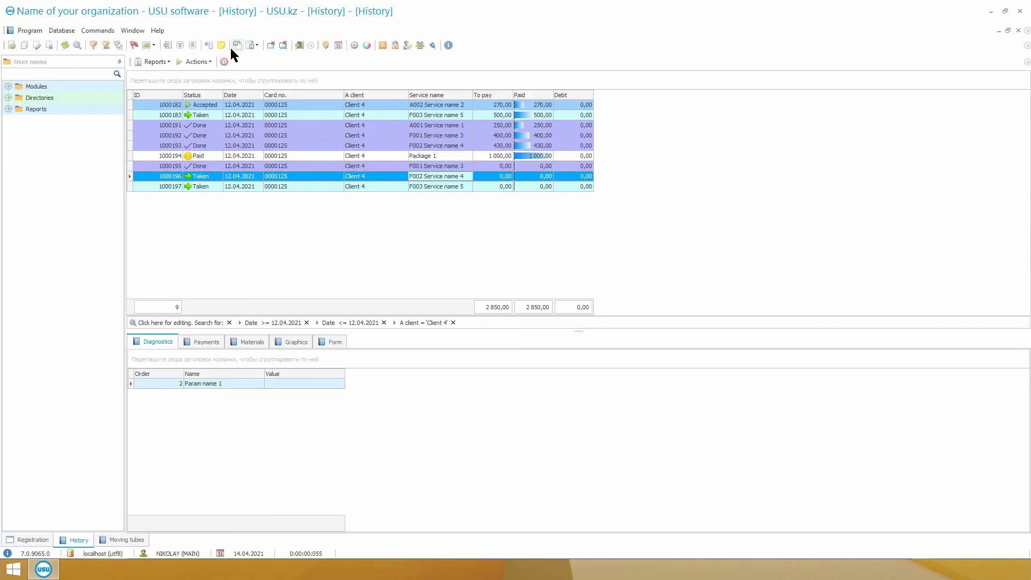
click(207, 62)
click(220, 145)
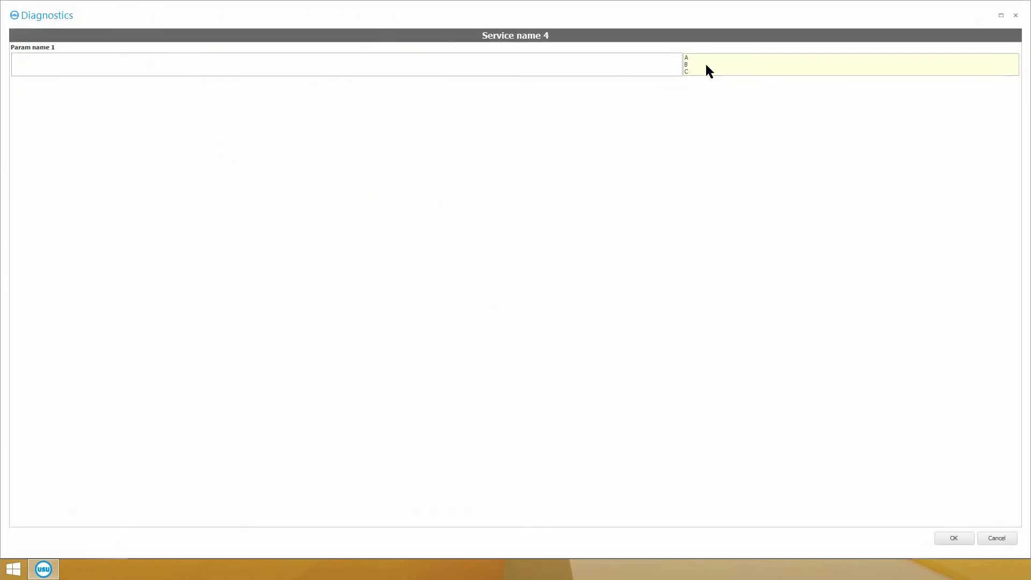
click(701, 65)
click(954, 538)
Submit research results for the Service name 5 listed under Package 1 with Param name 1 as "st 25".
click(240, 186)
click(185, 63)
click(226, 145)
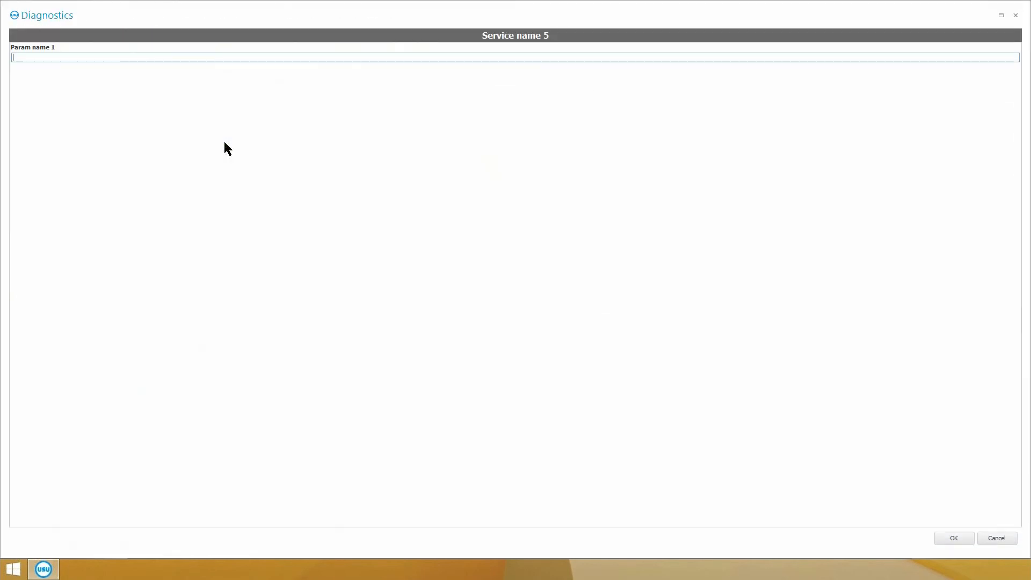
text(st 25)
click(945, 535)
Reopen Service name 1's results, try 255 for Param name 3, restore it to 35 and save.
click(211, 126)
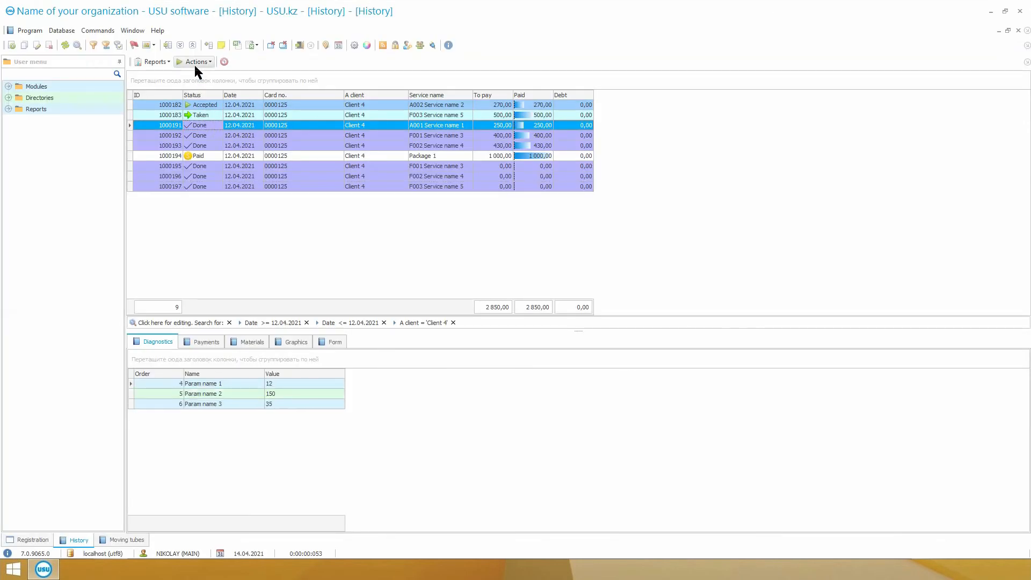
click(196, 62)
click(220, 145)
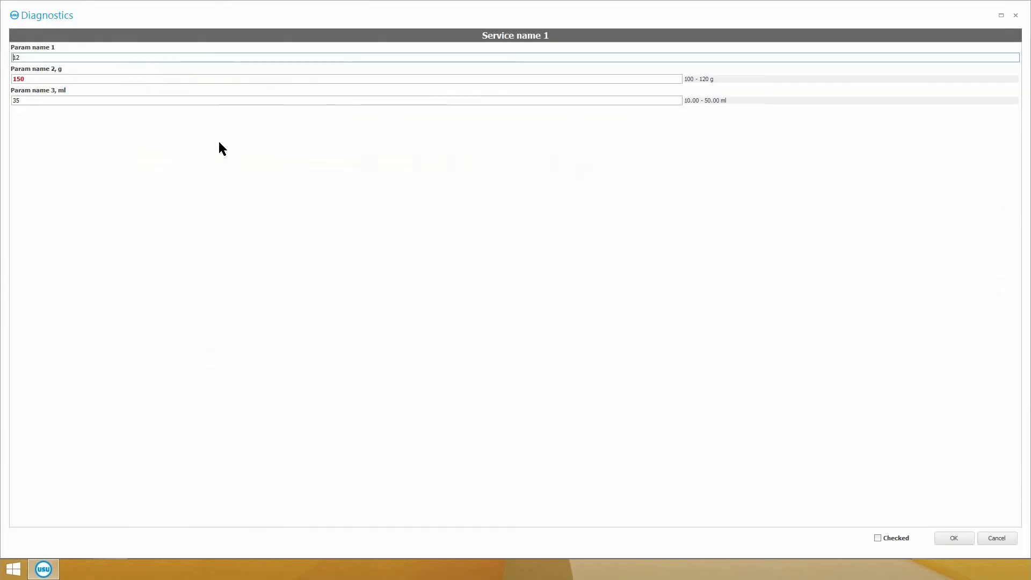
click(12, 100)
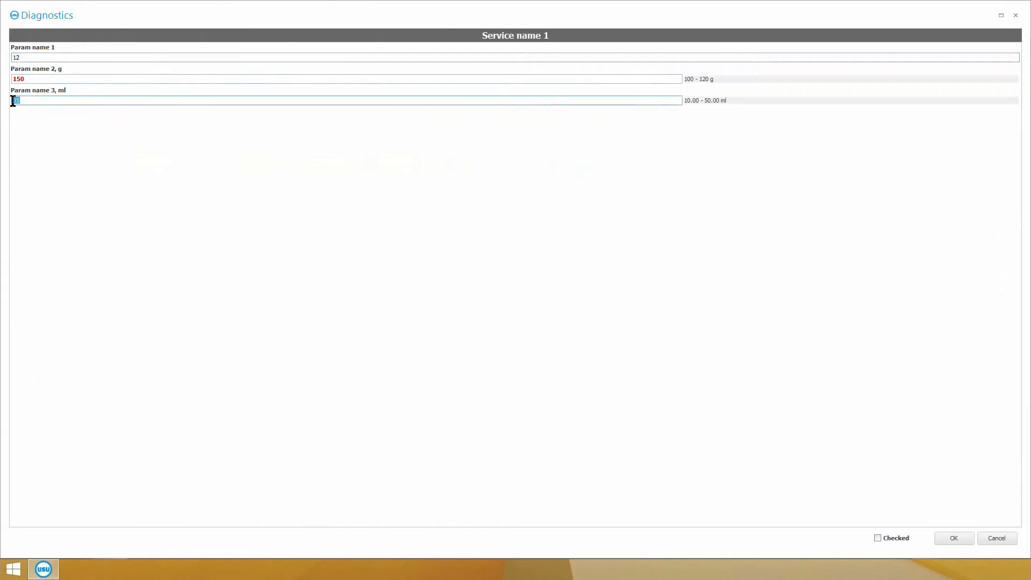
text(255)
click(43, 80)
click(13, 102)
click(12, 101)
text(35)
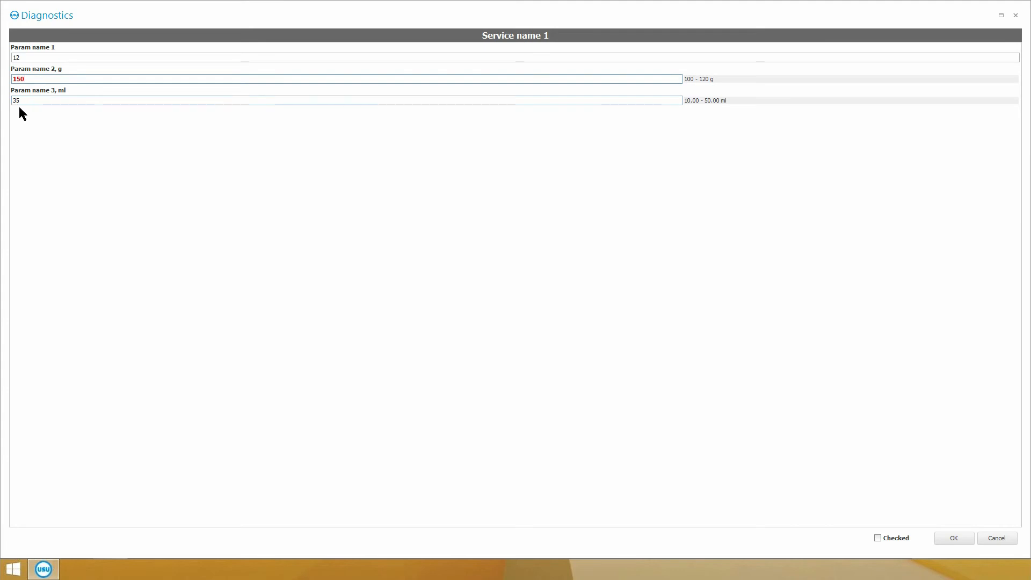
click(943, 536)
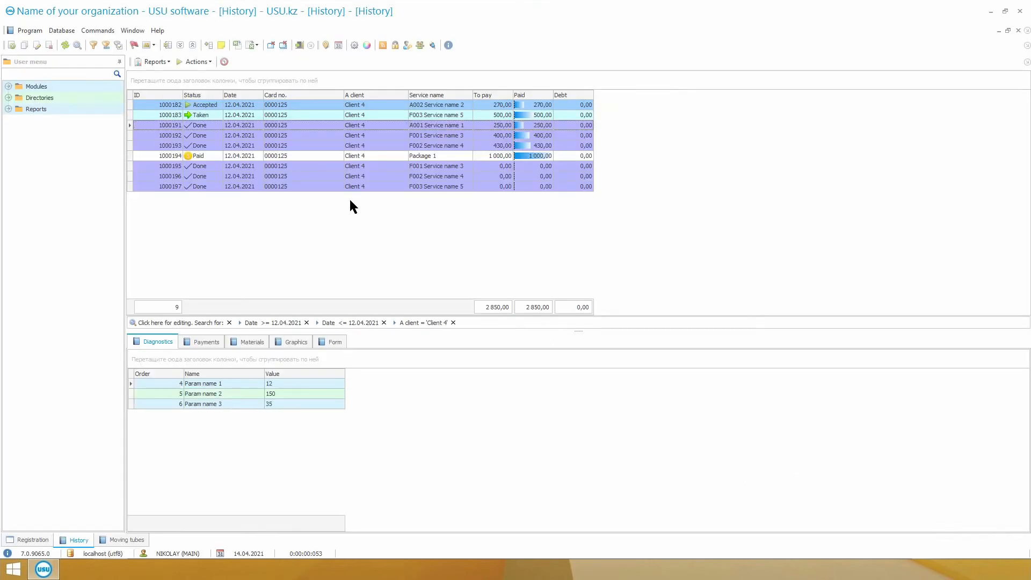
Mark Client 4's Service name 1 results as Checked and save them.
click(295, 126)
click(186, 62)
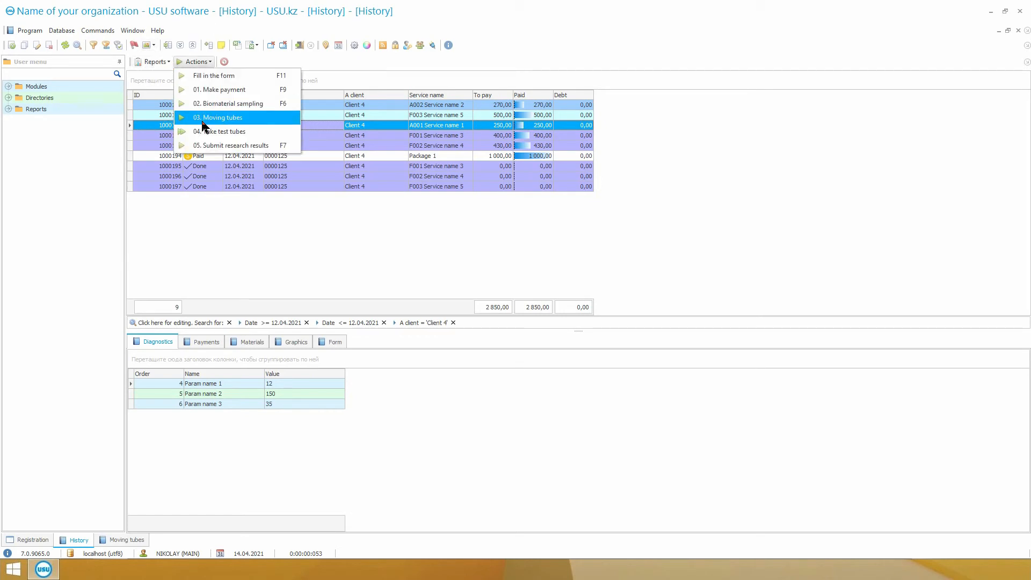
click(271, 146)
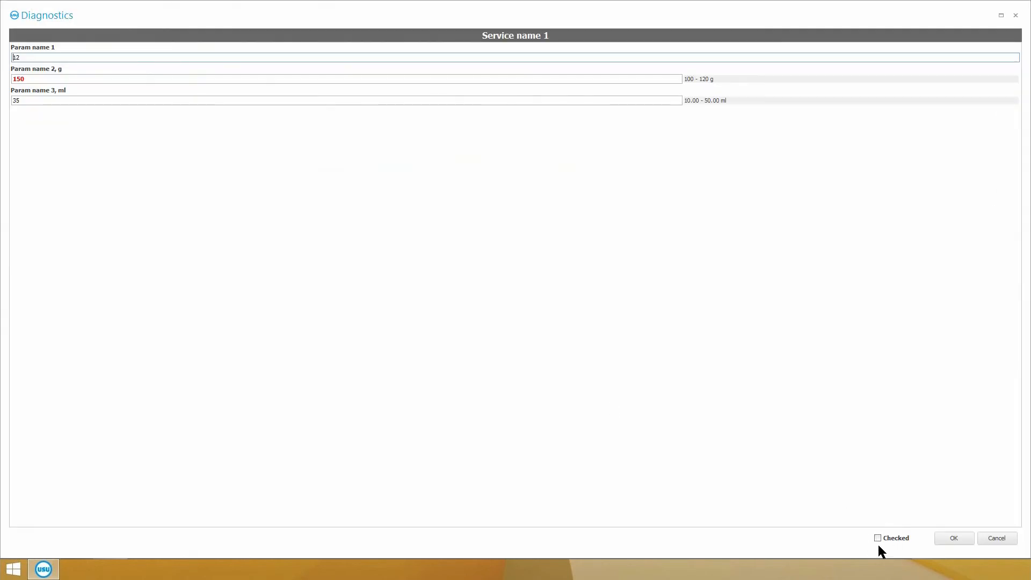
click(954, 538)
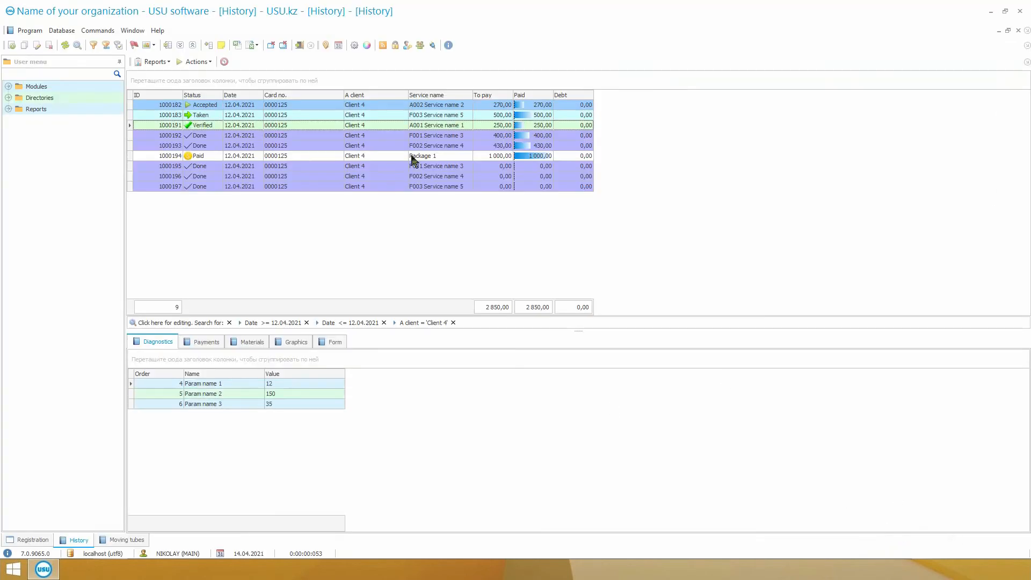
Mark the results of Client 4's 400,00 Service name 3 as Checked and save them.
click(199, 62)
click(215, 145)
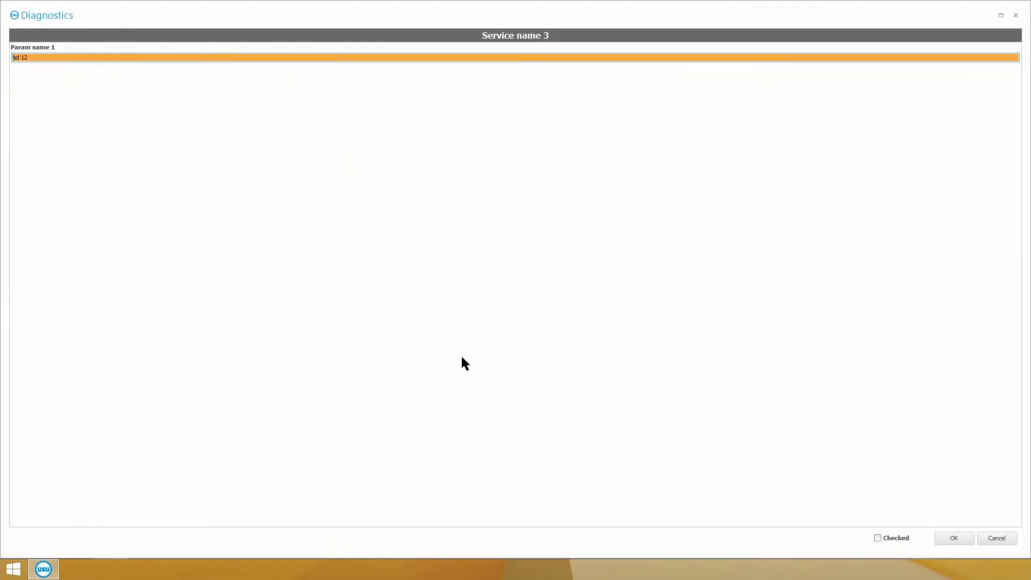
click(879, 539)
click(960, 538)
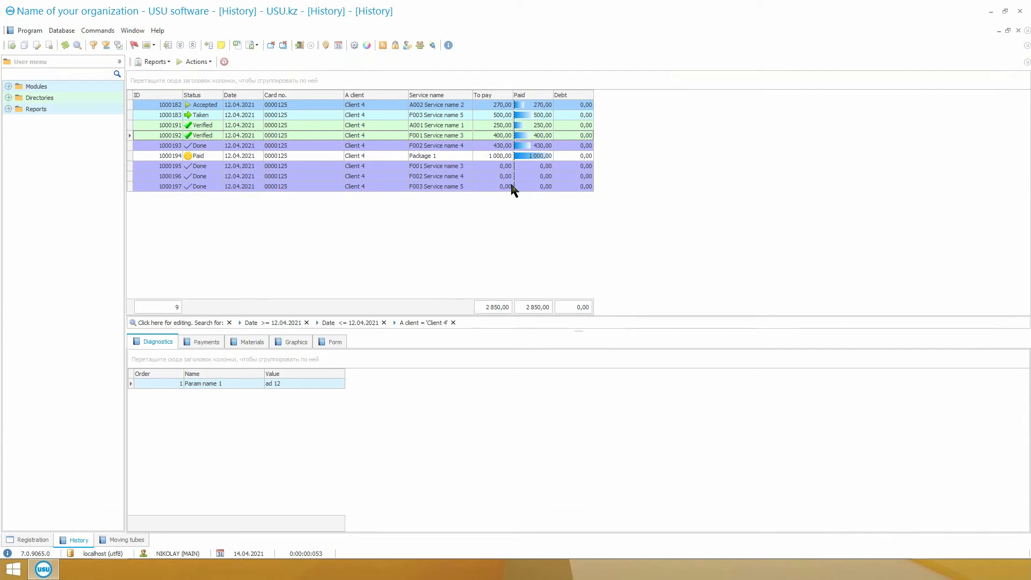
Mark the results of Client 4's 430,00 Service name 4 as Checked and save them.
click(479, 144)
click(196, 62)
click(231, 143)
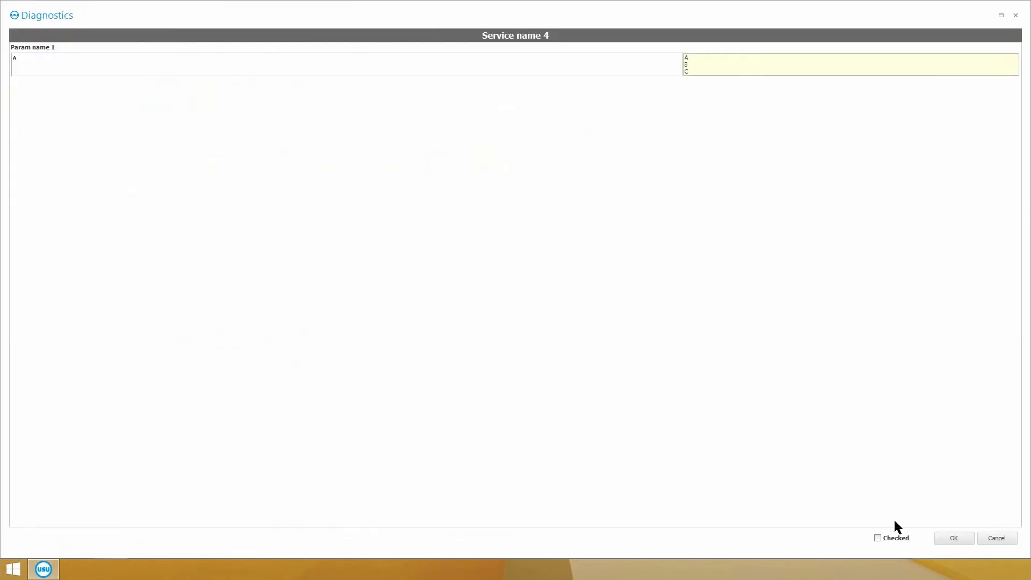
click(947, 538)
Mark the results of the Service name 3 listed under Package 1 as Checked and save them.
click(291, 155)
key(Down)
click(196, 61)
click(231, 144)
click(952, 538)
Mark the results of the Service name 4 listed under Package 1 as Checked and save them.
click(289, 176)
click(196, 62)
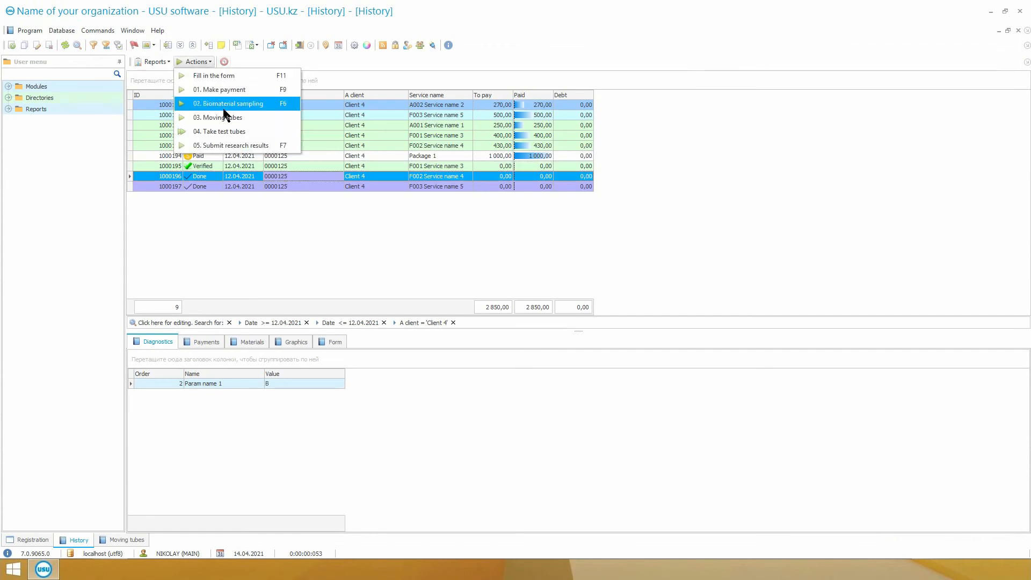
click(231, 144)
click(892, 538)
click(952, 537)
Mark the results of the Service name 5 listed under Package 1 as Checked and save them.
key(Down)
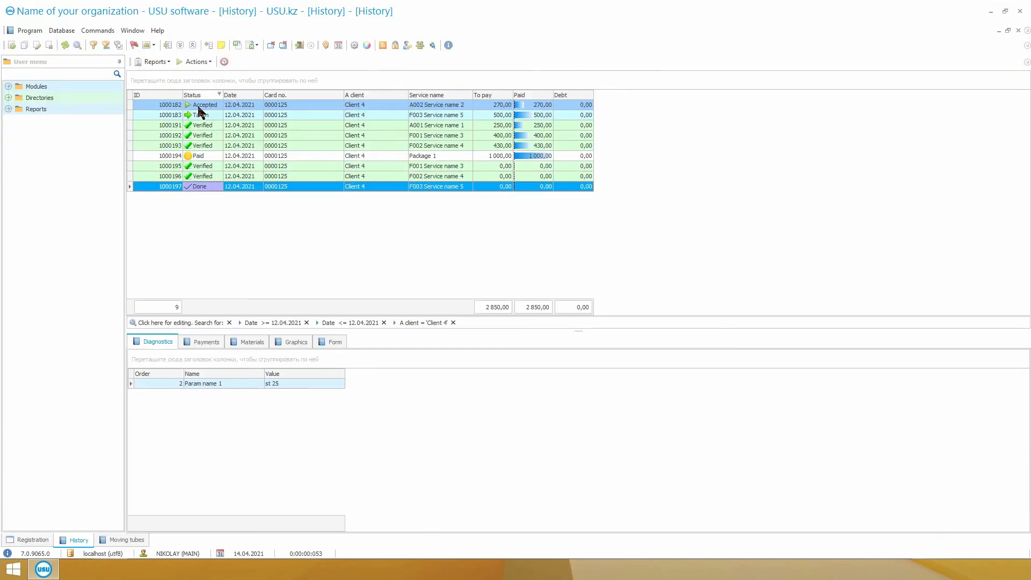
click(196, 62)
click(230, 144)
click(891, 537)
click(954, 538)
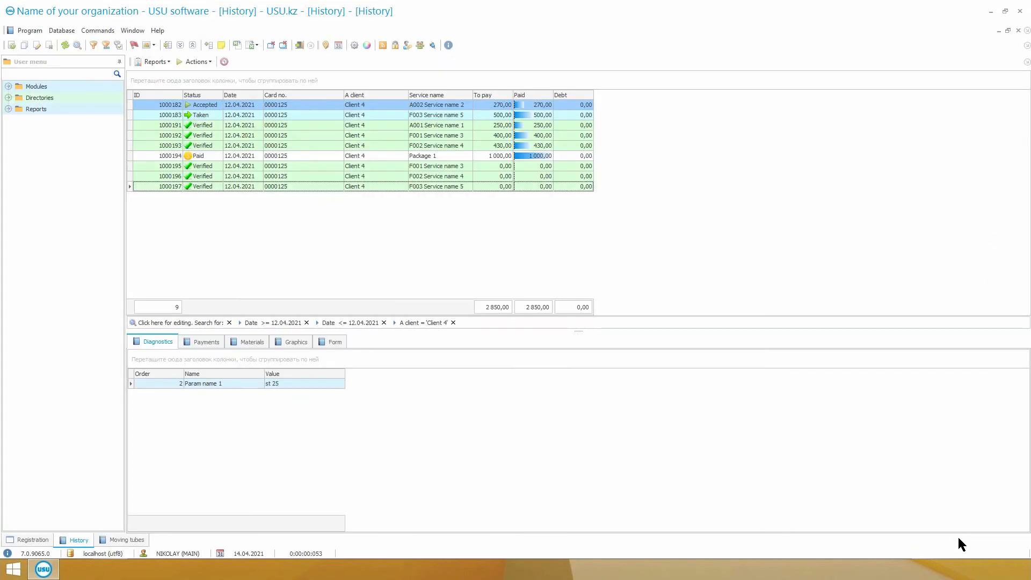
Reopen Service name 1's results to see which employee verified them, and close the form.
click(248, 125)
click(196, 61)
click(231, 143)
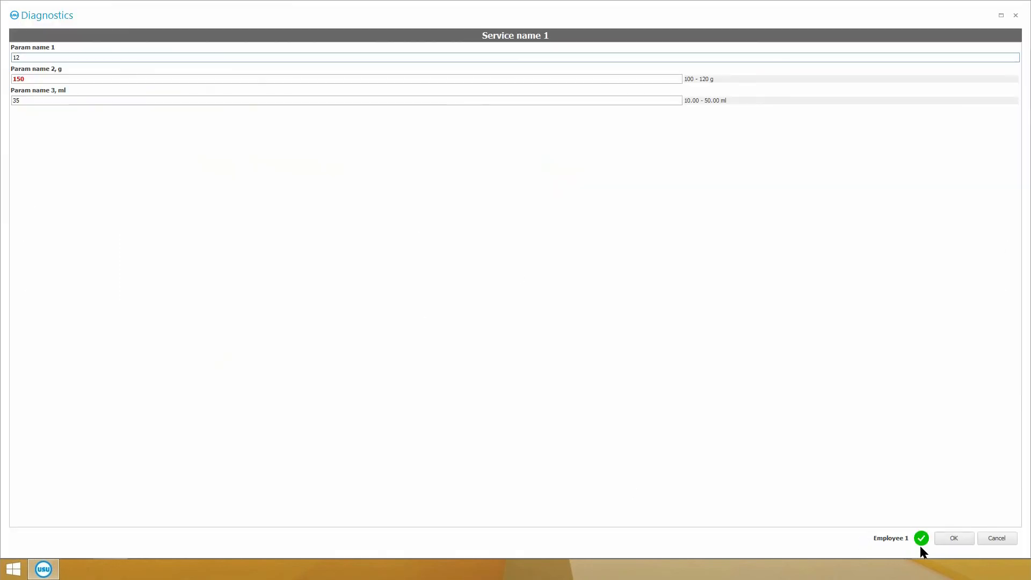
click(954, 537)
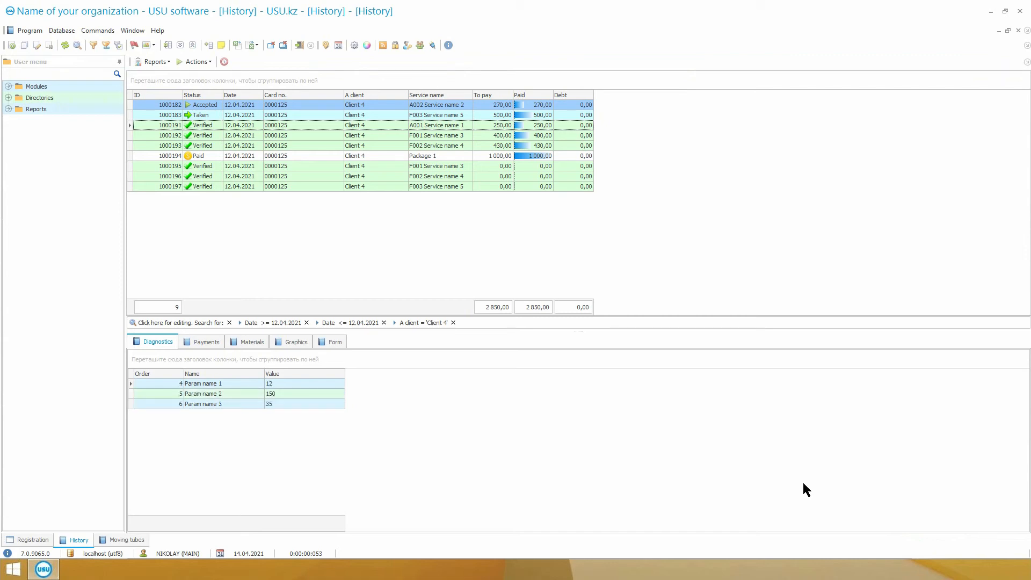
Generate the Research form report for Client 4's Service name 1.
click(156, 62)
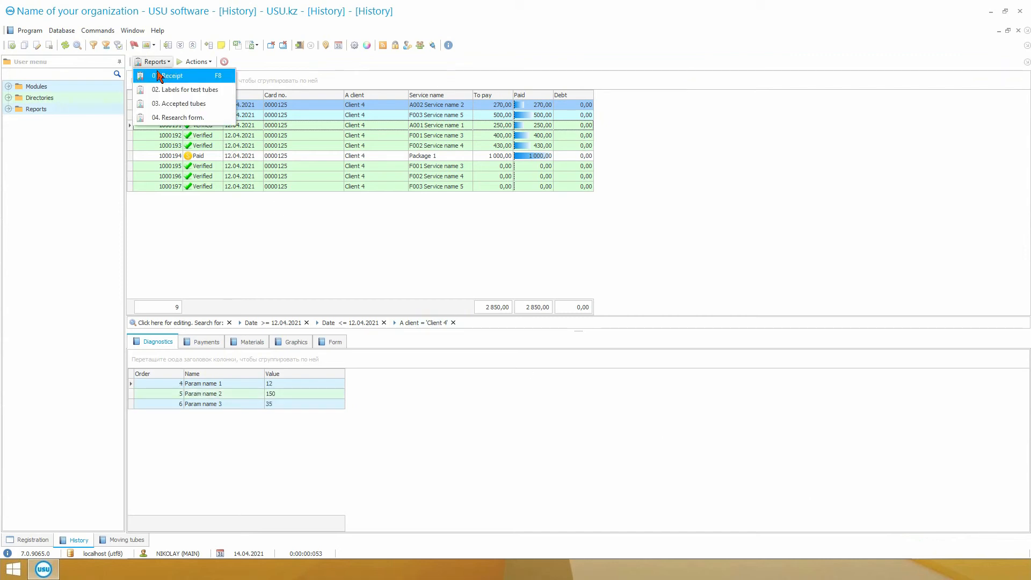
click(164, 119)
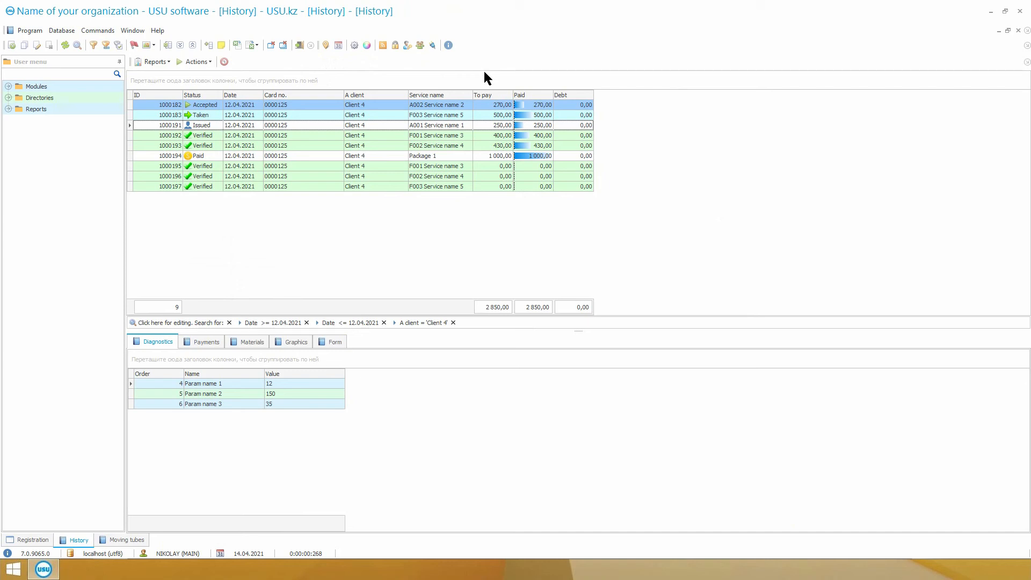
Open the Mailing module from the Clients group.
click(9, 86)
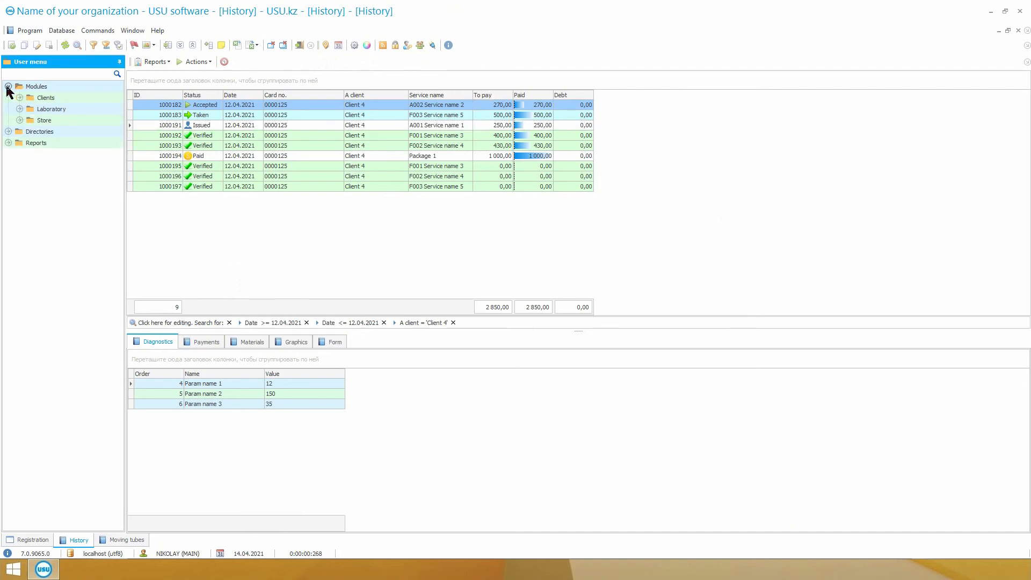
click(19, 98)
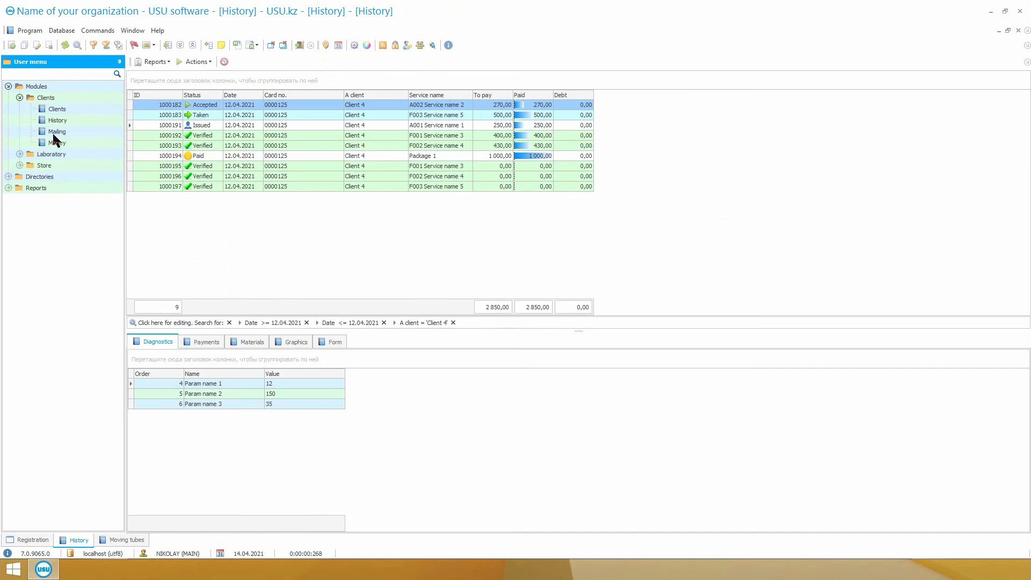
double_click(73, 132)
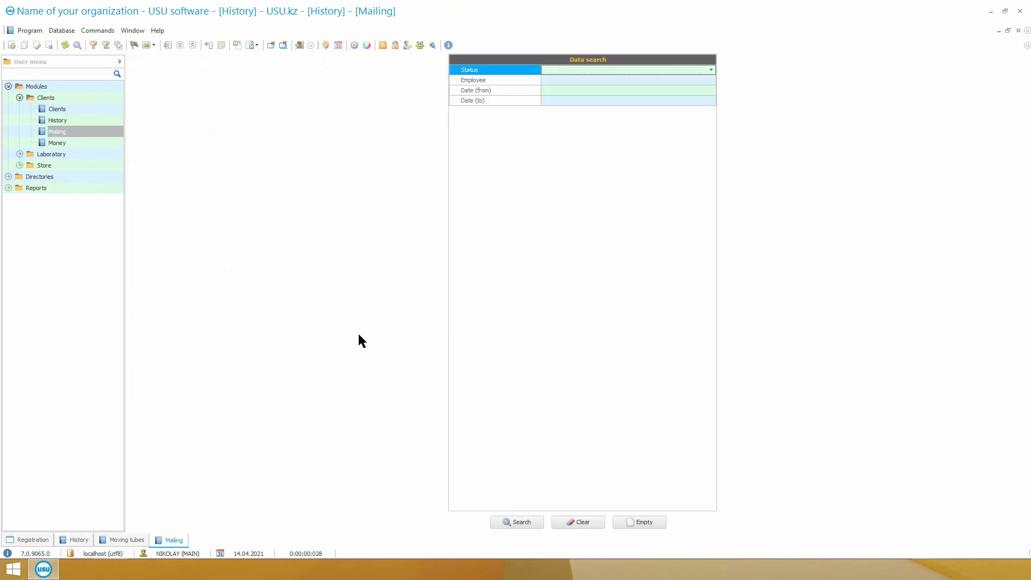
List all mailing records without any search criteria.
click(521, 521)
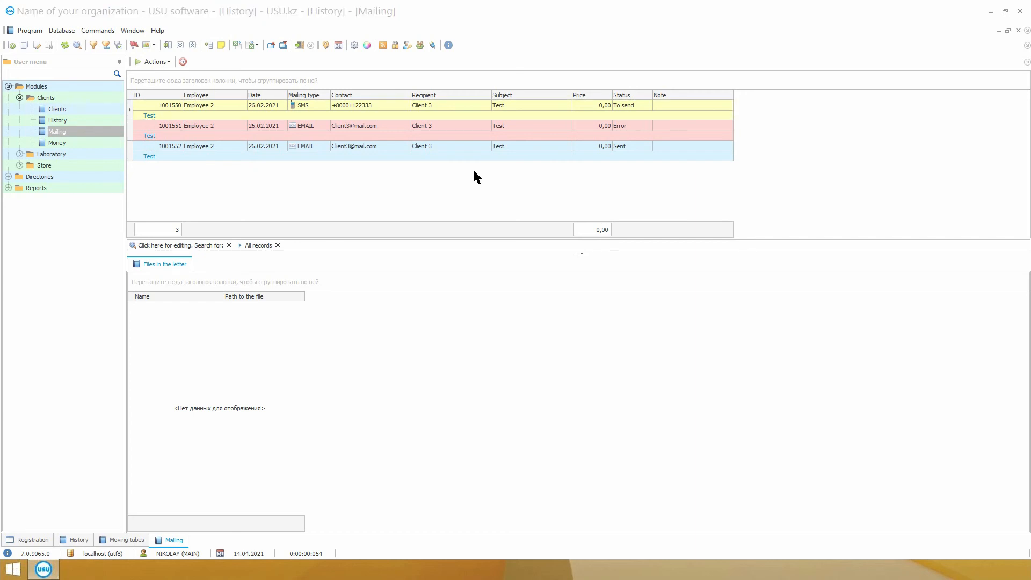
Open the Catalogue of services directory, expand all its subcategories and select Service name 1.
click(10, 177)
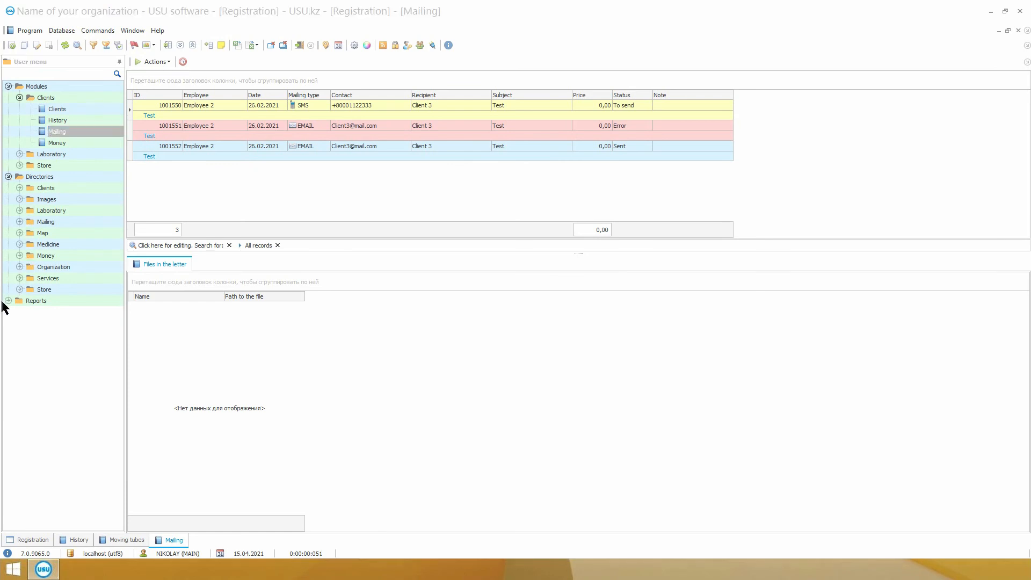
click(20, 278)
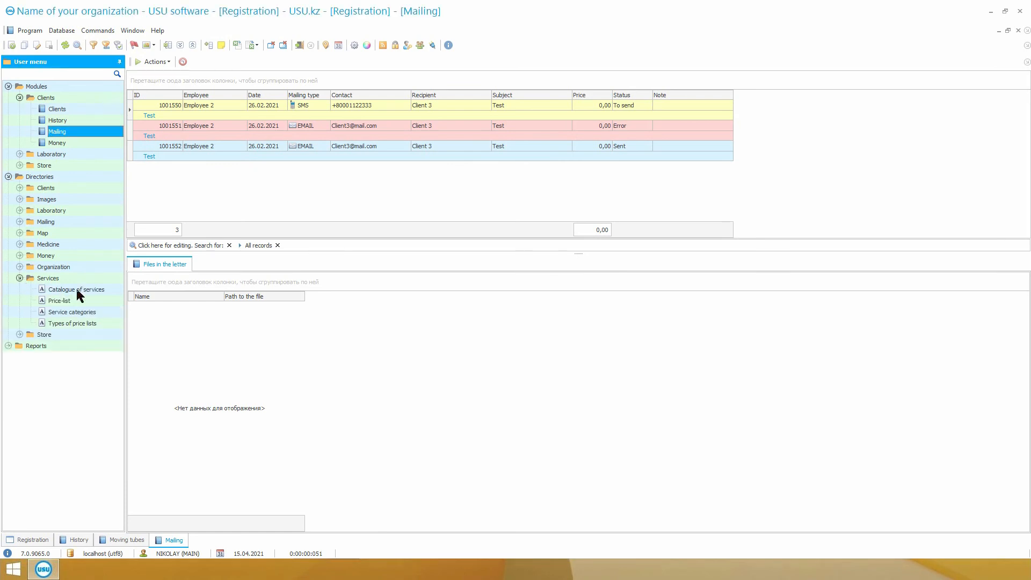
click(104, 289)
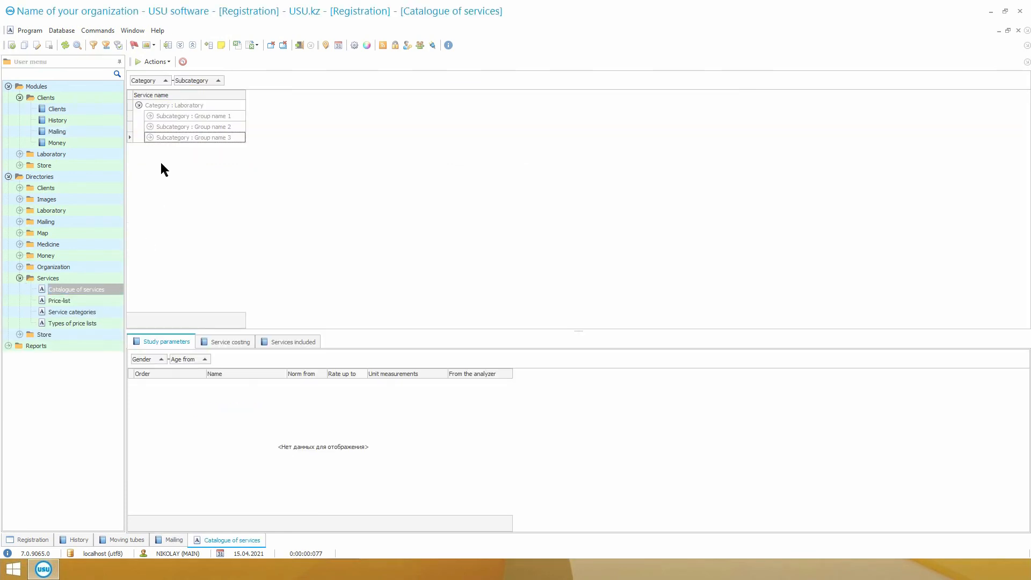
click(151, 137)
click(150, 127)
click(149, 115)
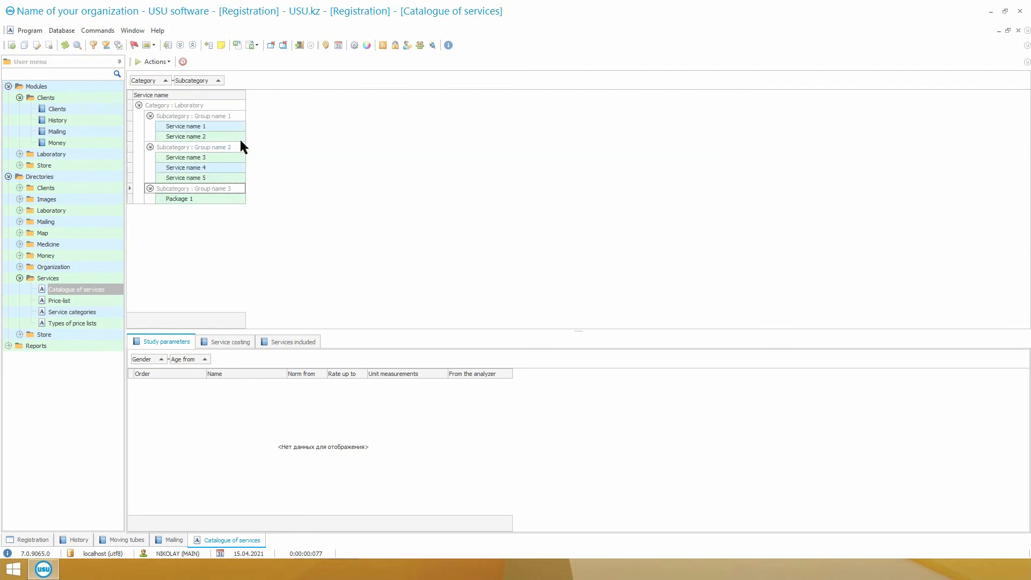
click(201, 127)
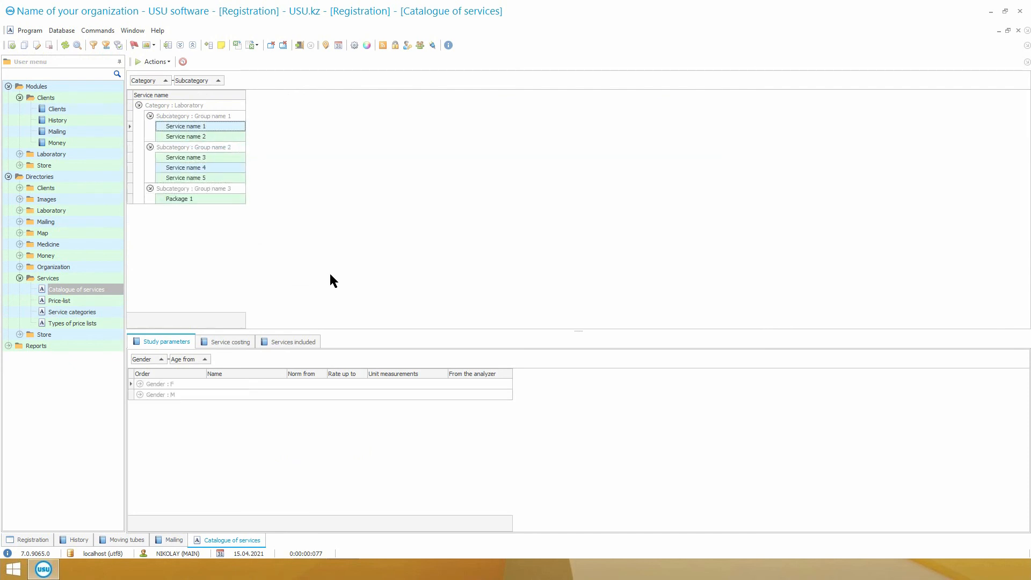
Add Pharmaceutical drug 1 with an amount of 1 to Service name 1's service costing and widen the Name column.
click(229, 342)
right_click(184, 403)
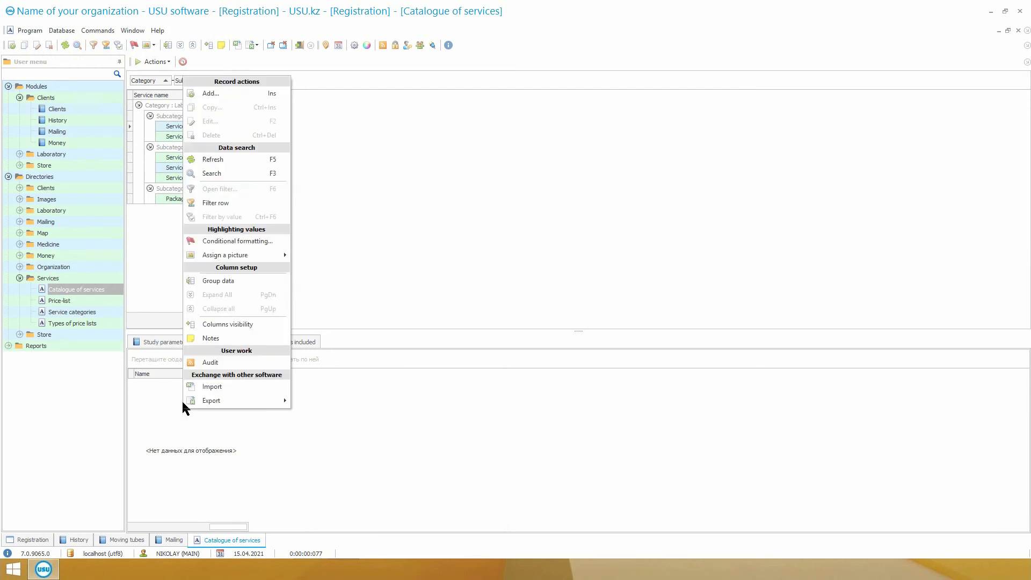
click(198, 92)
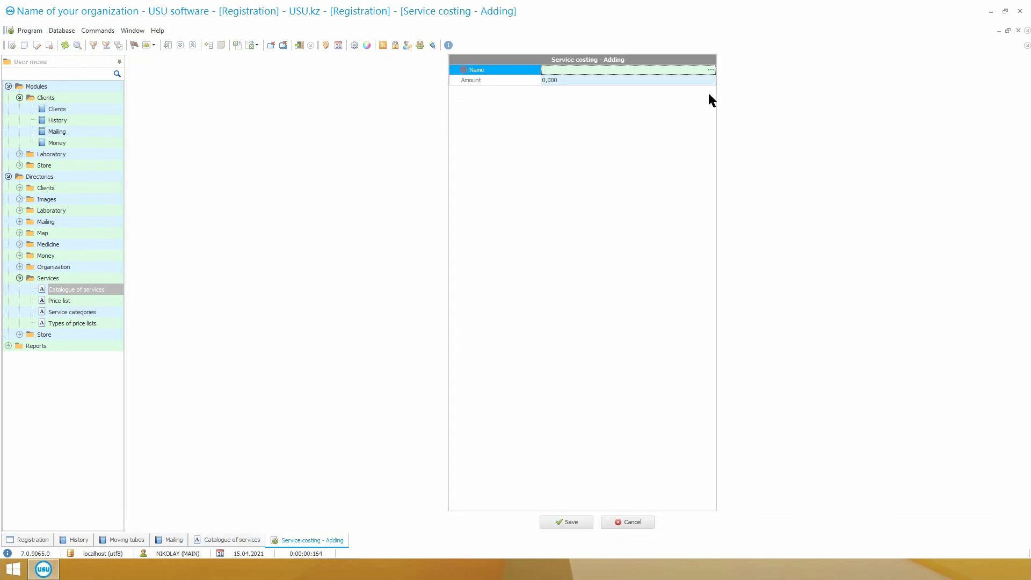
click(711, 70)
click(137, 106)
click(147, 112)
double_click(375, 125)
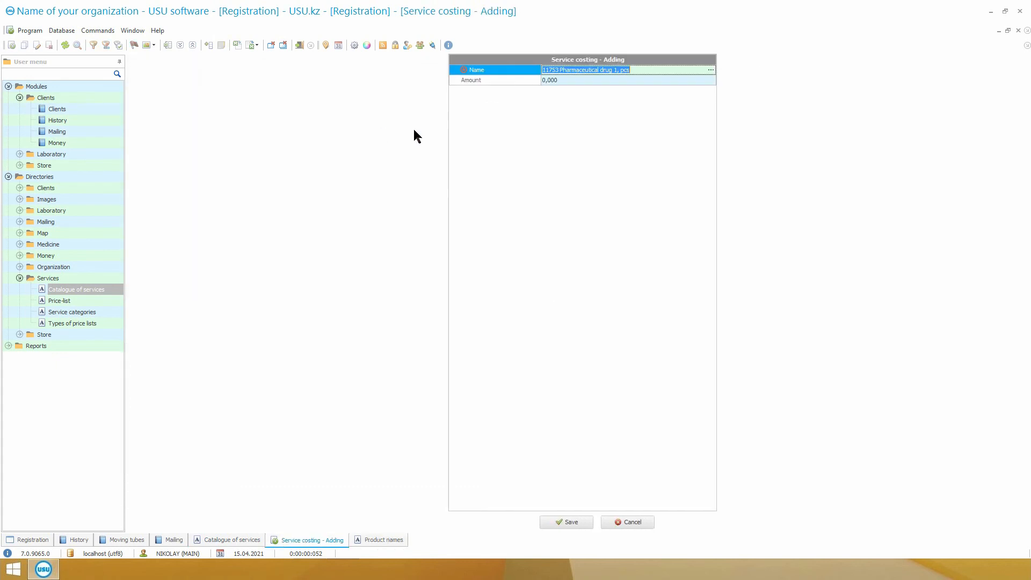
click(570, 82)
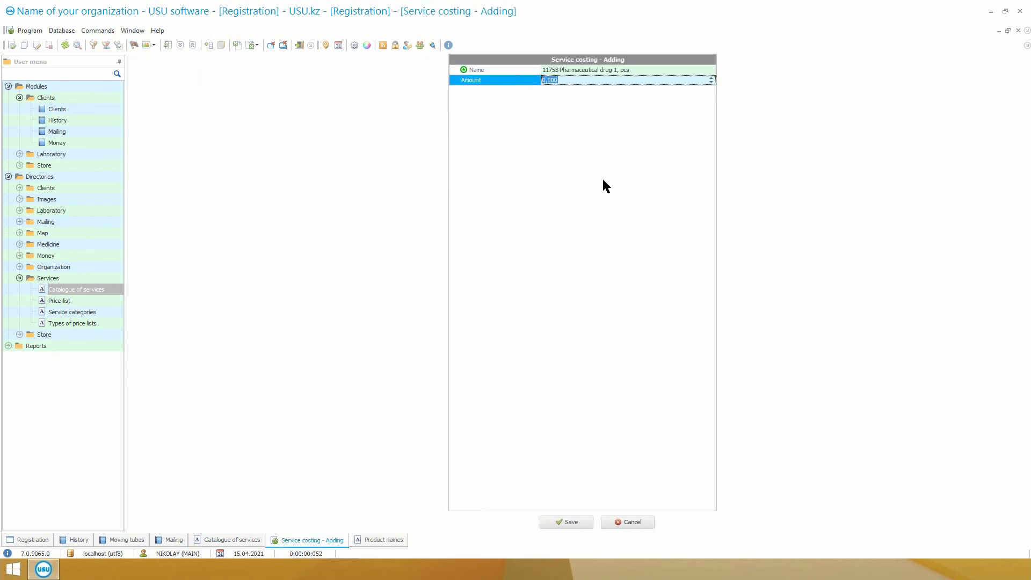
click(712, 79)
click(570, 521)
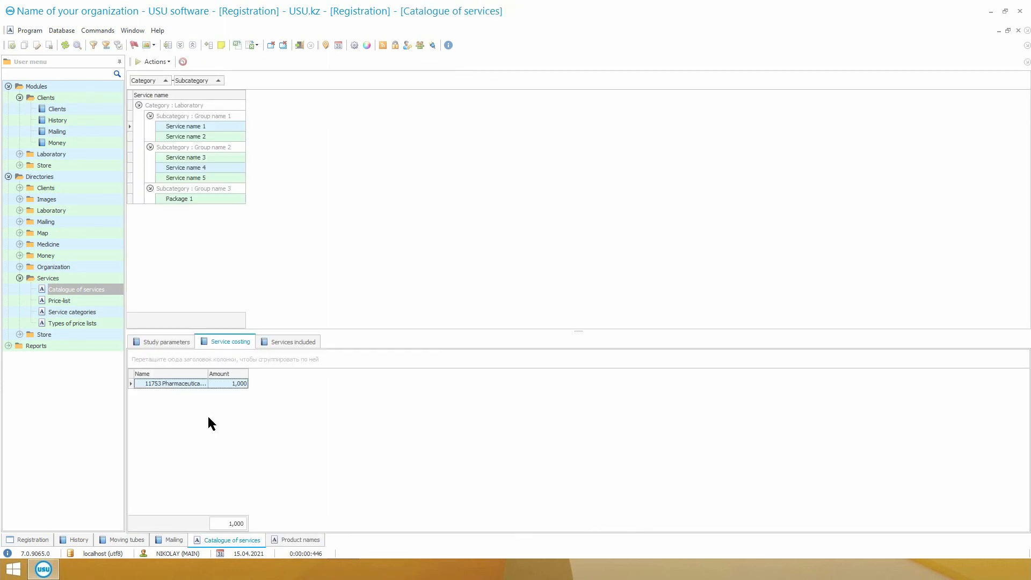
drag(208, 373, 402, 383)
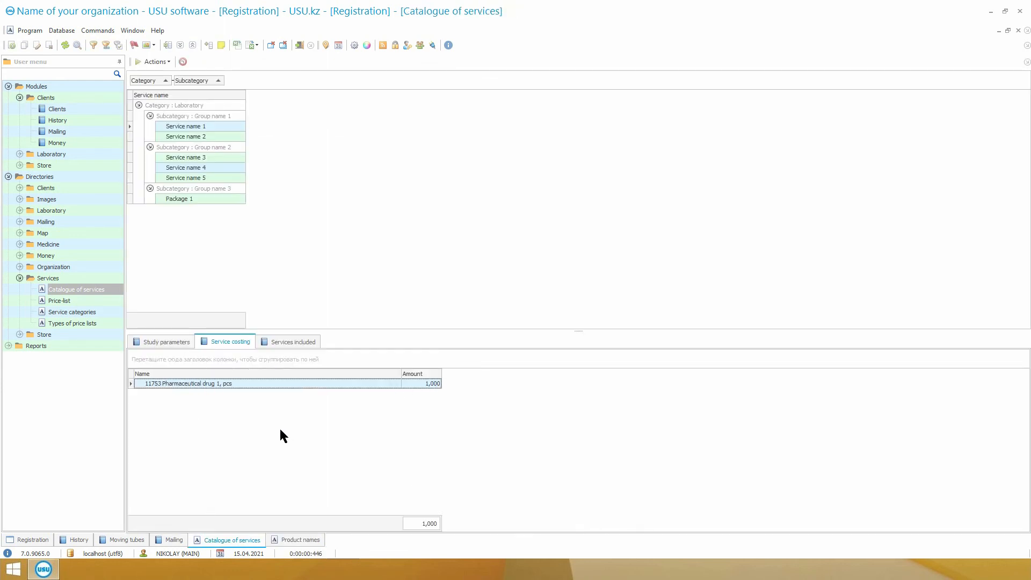
Start a new materials entry for Client 4's Taken Service name 5 record in History, choosing Pharmaceutical drug 2 as the product.
click(79, 539)
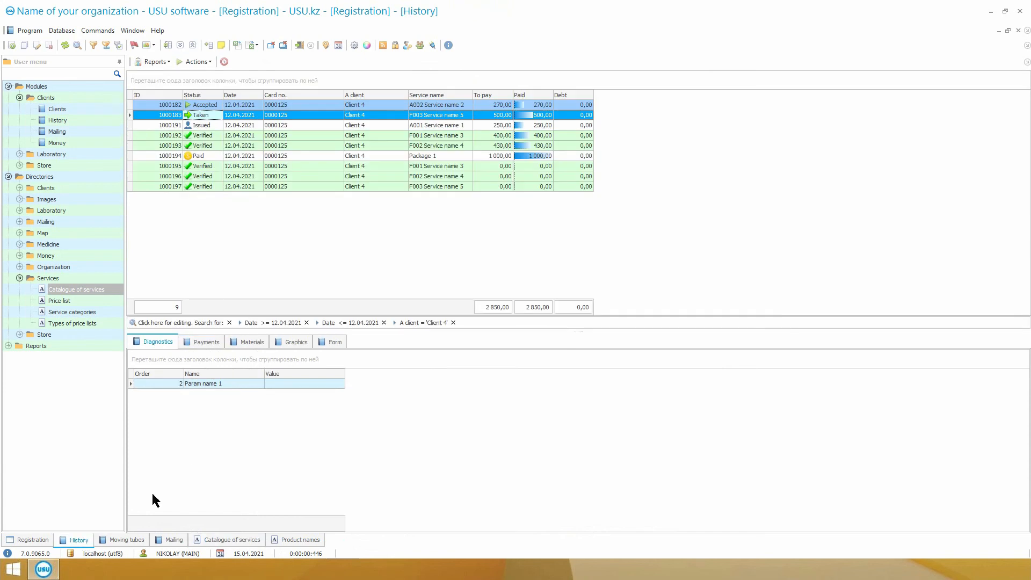
click(253, 344)
right_click(210, 409)
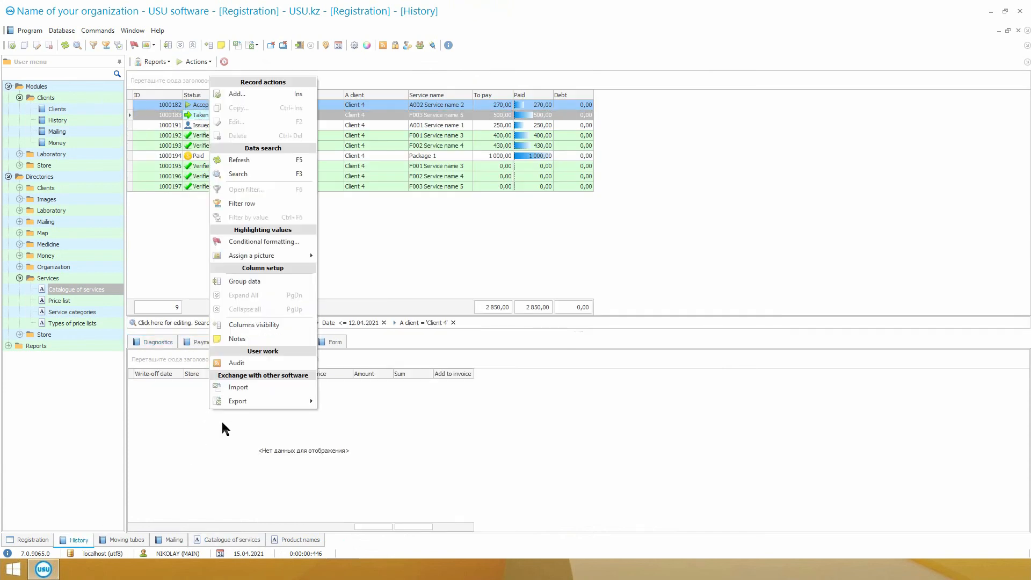
click(261, 95)
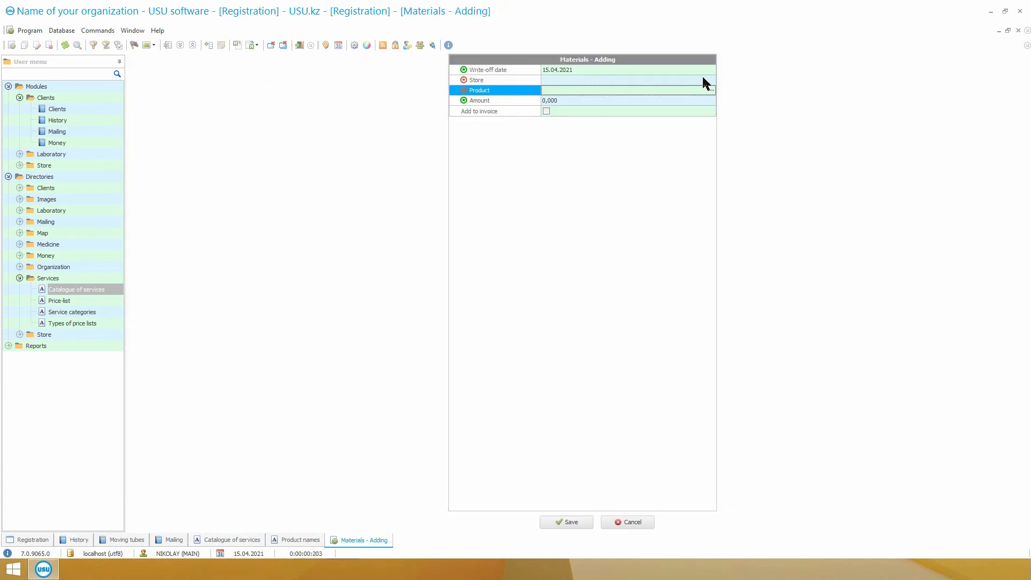
click(711, 89)
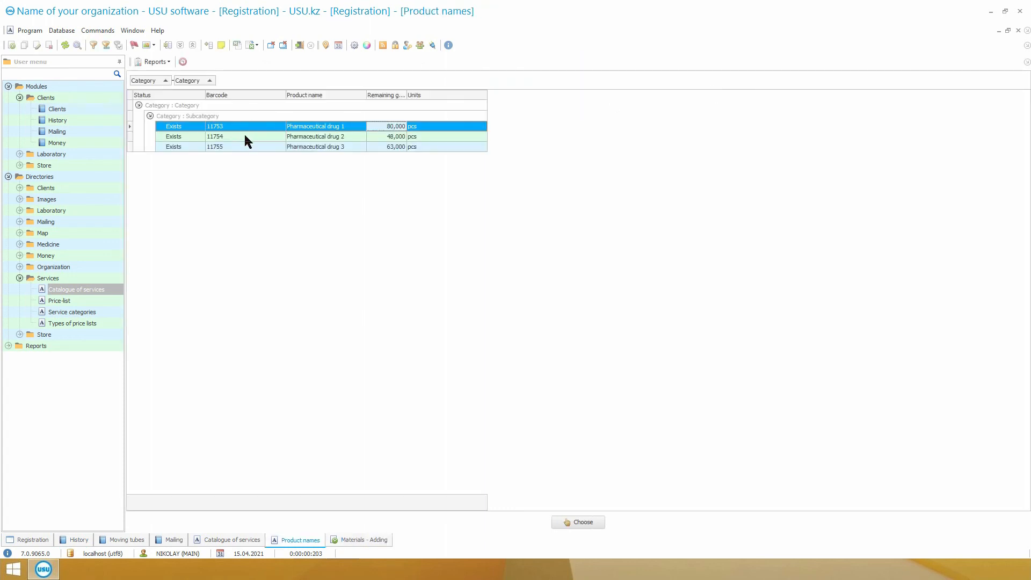
double_click(245, 136)
Set the material's amount to 1 and store to Administration, include it in the invoice, and save the entry.
click(711, 98)
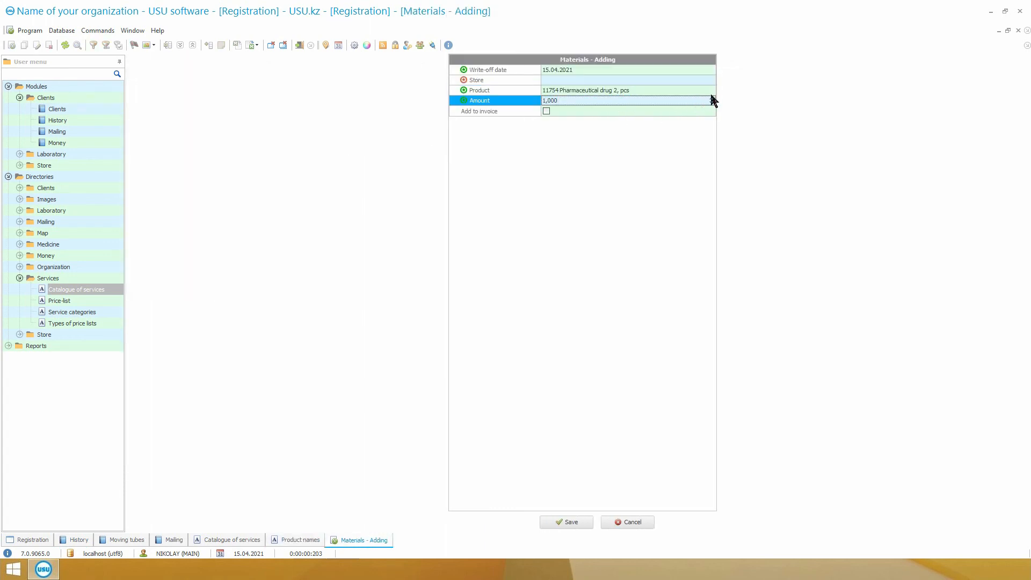
click(710, 80)
click(681, 101)
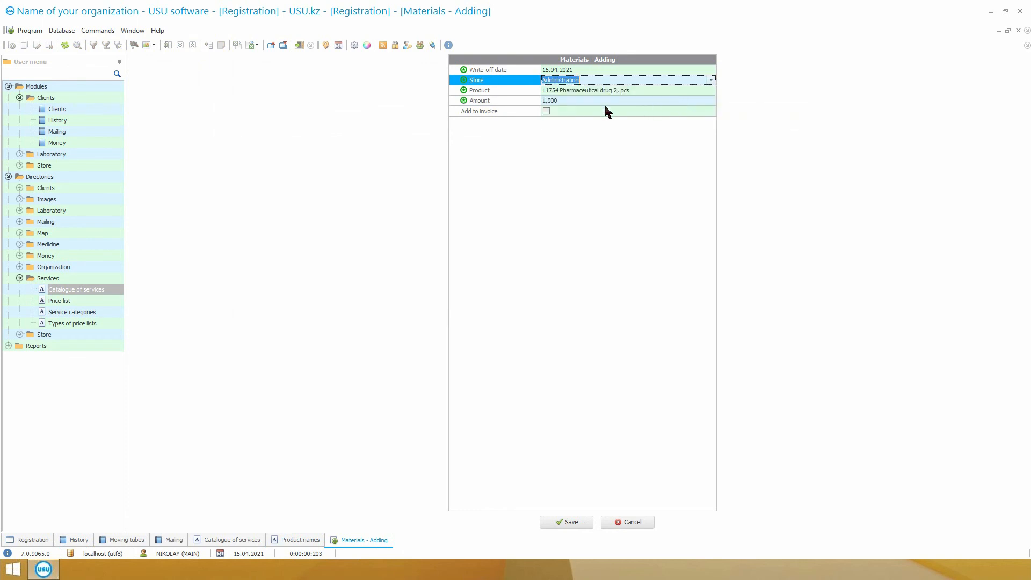
click(547, 110)
click(584, 519)
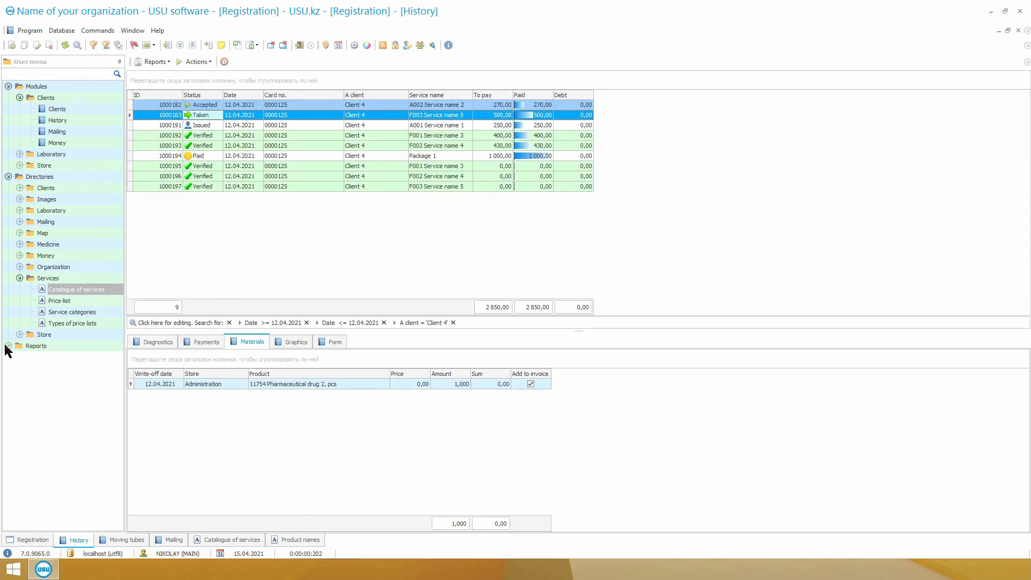
Generate the Remaining goods report from the Store reports.
click(8, 346)
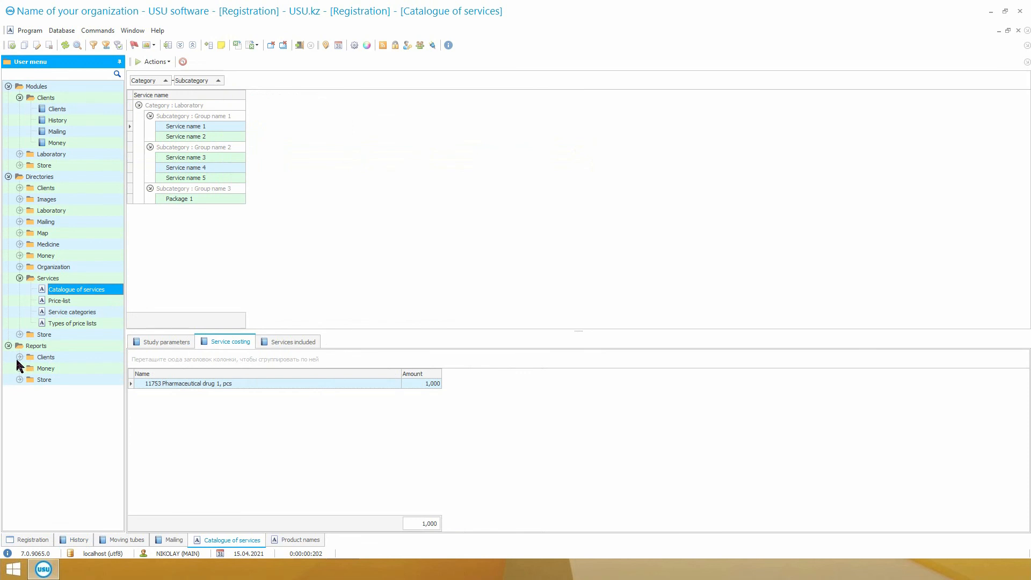
click(20, 380)
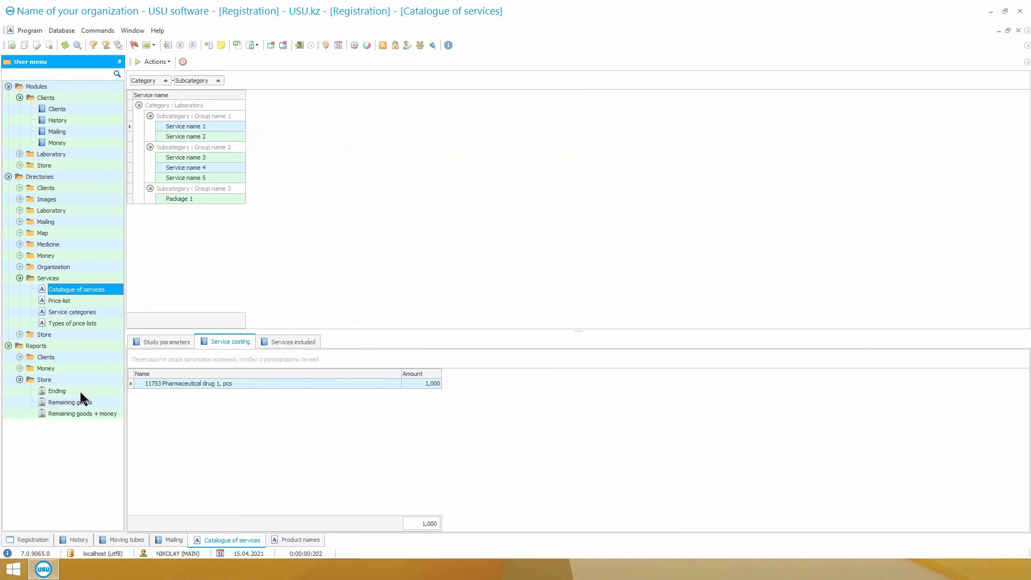
double_click(104, 401)
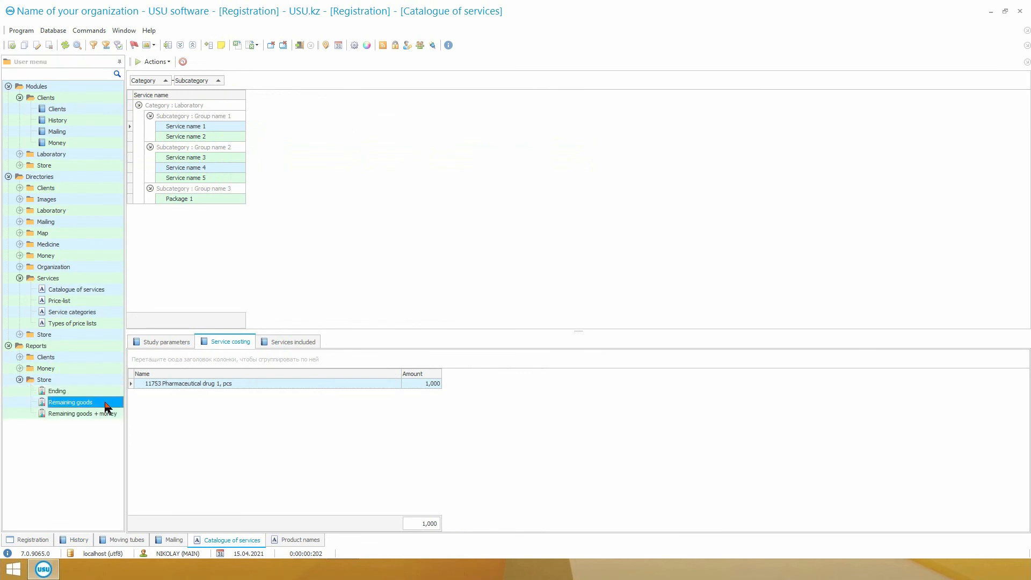
click(525, 521)
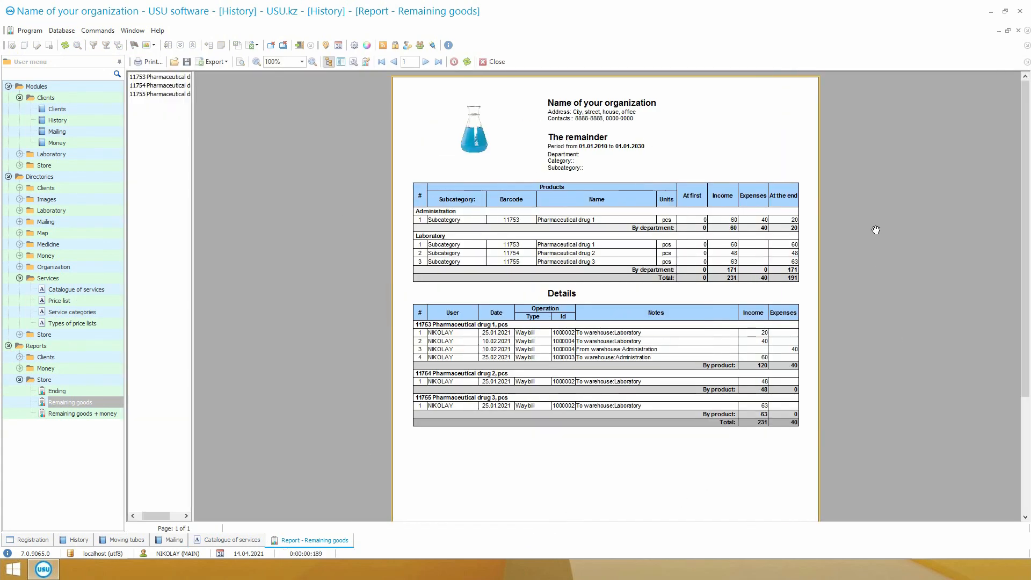
Generate the Ending report of goods running low, and close the open store reports.
double_click(55, 391)
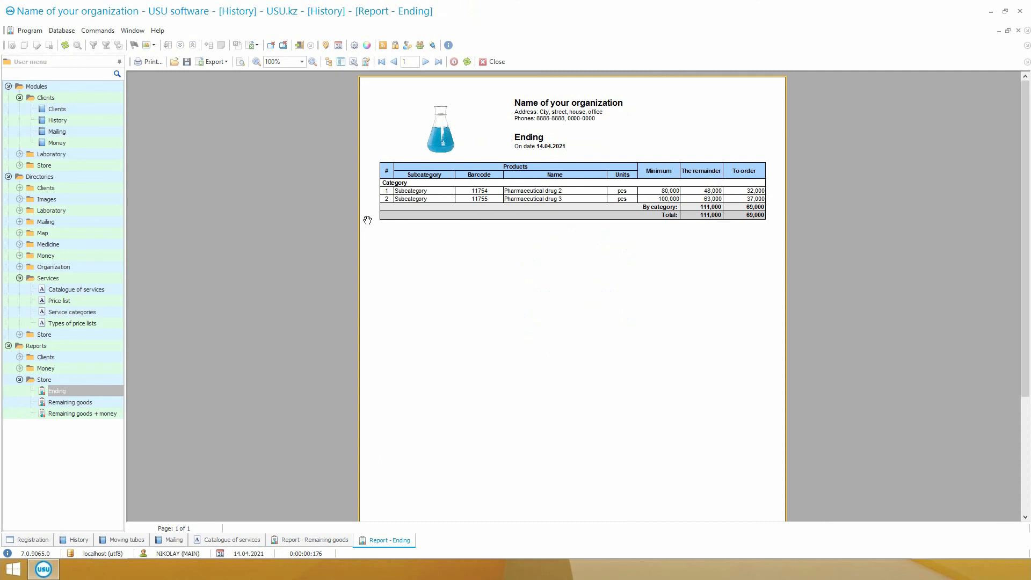
click(494, 63)
click(489, 62)
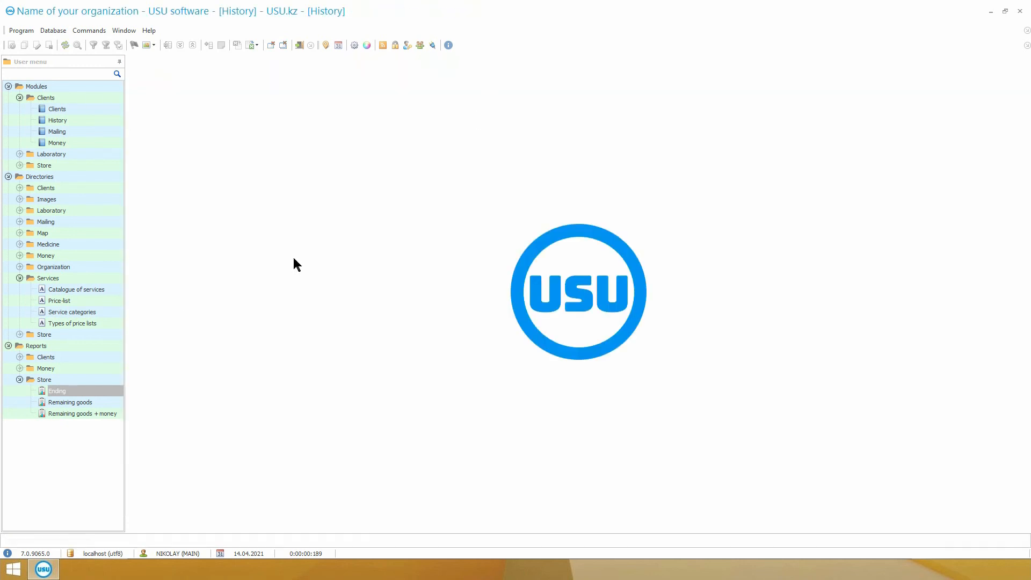
Expand the Money and Clients report groups and generate the Services report.
click(20, 368)
click(20, 357)
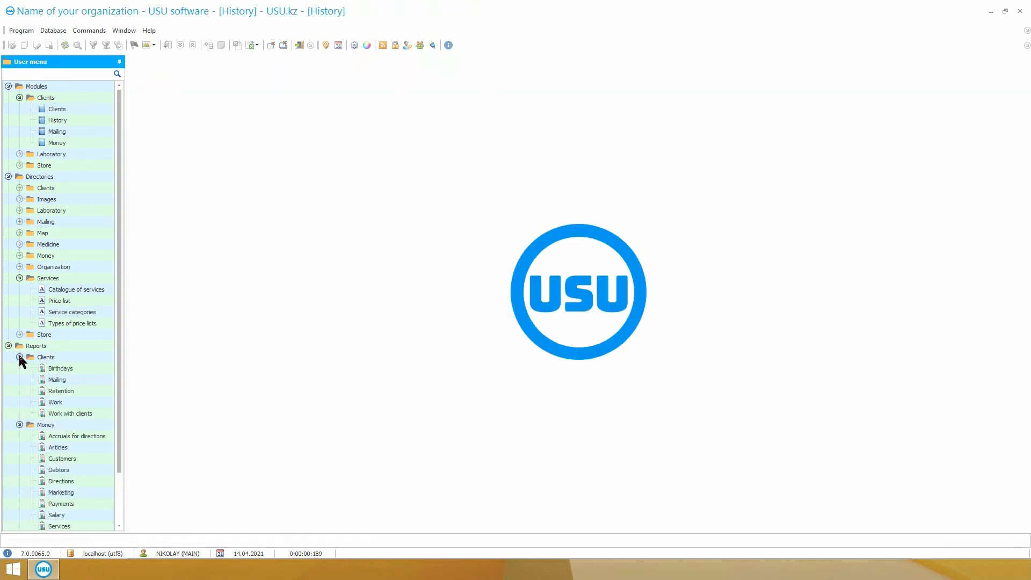
scroll(51, 395, down, 2)
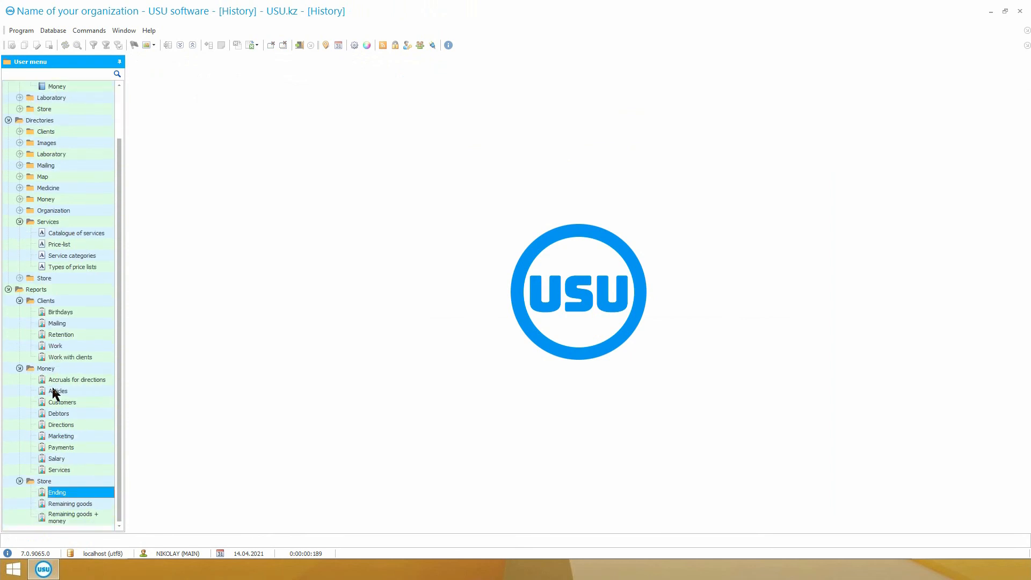
double_click(67, 471)
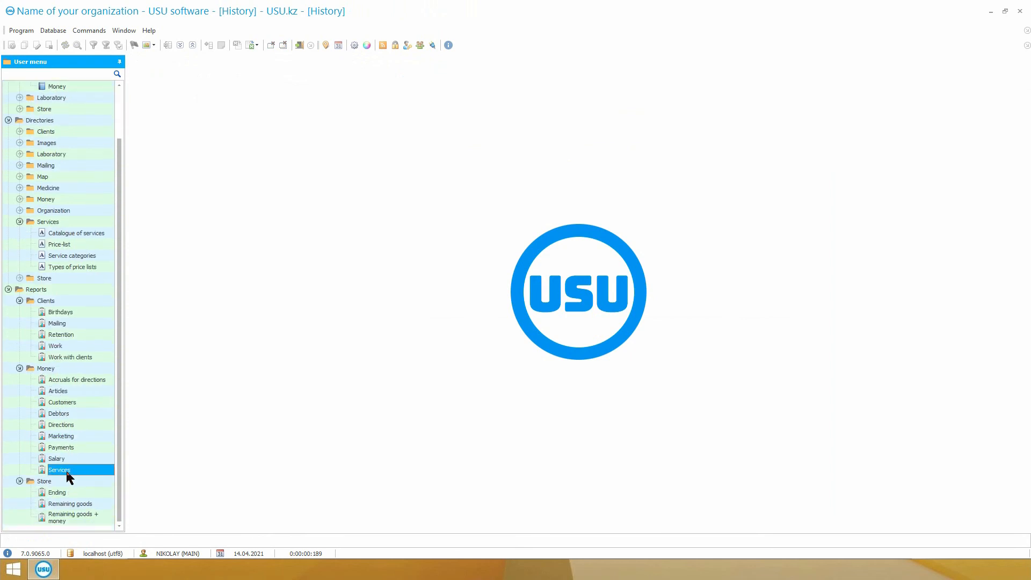
click(531, 522)
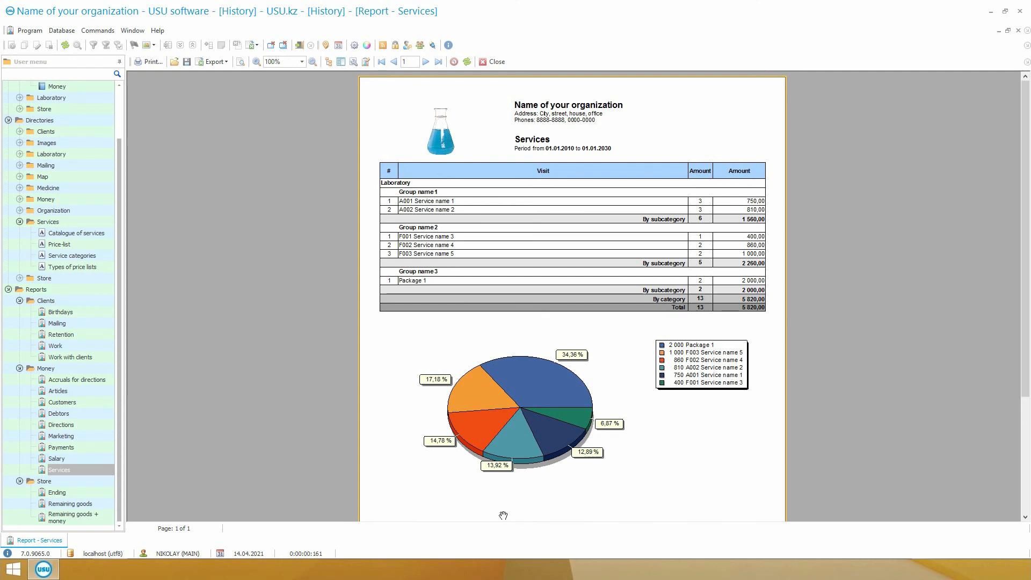
Generate the client Retention report and the Directions report for their preset periods.
double_click(61, 335)
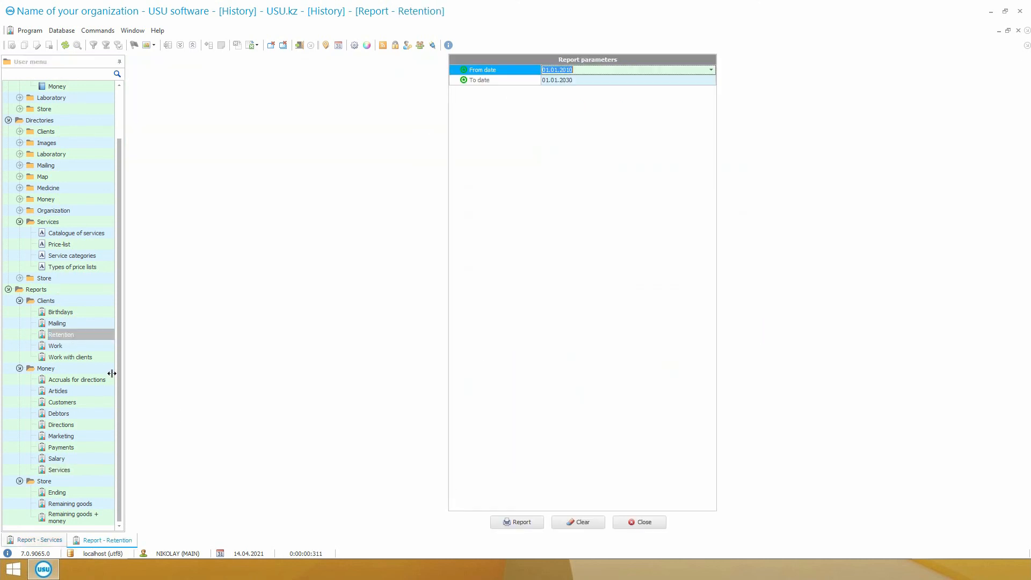
click(518, 522)
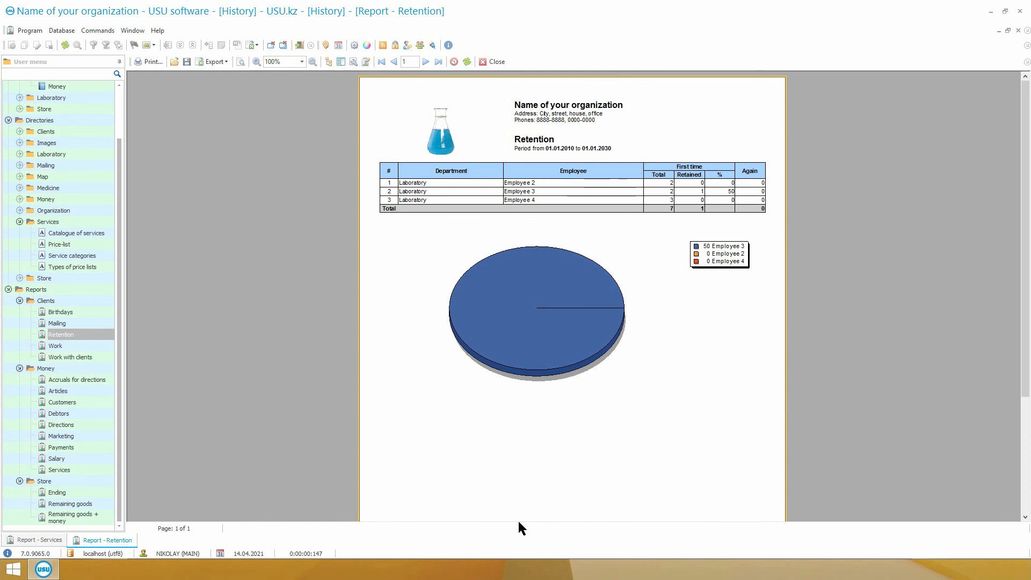
double_click(83, 424)
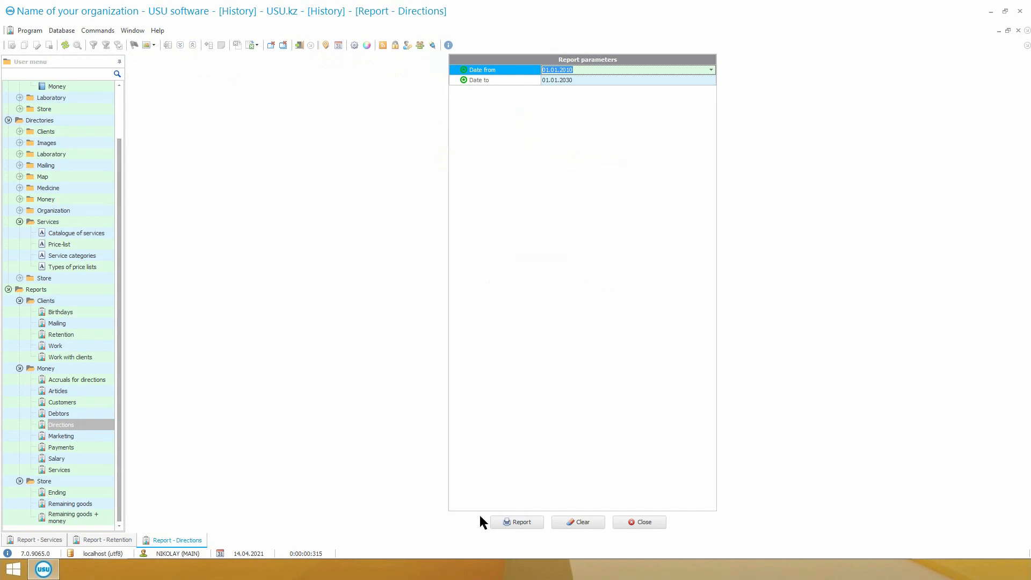
click(516, 521)
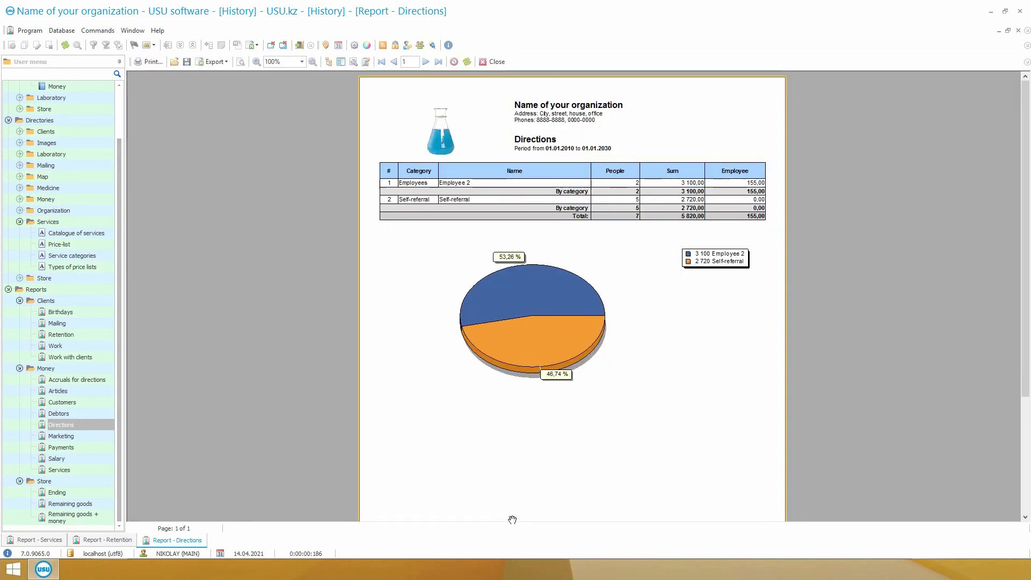
Generate the Articles report from the Money reports for its preset period.
double_click(63, 390)
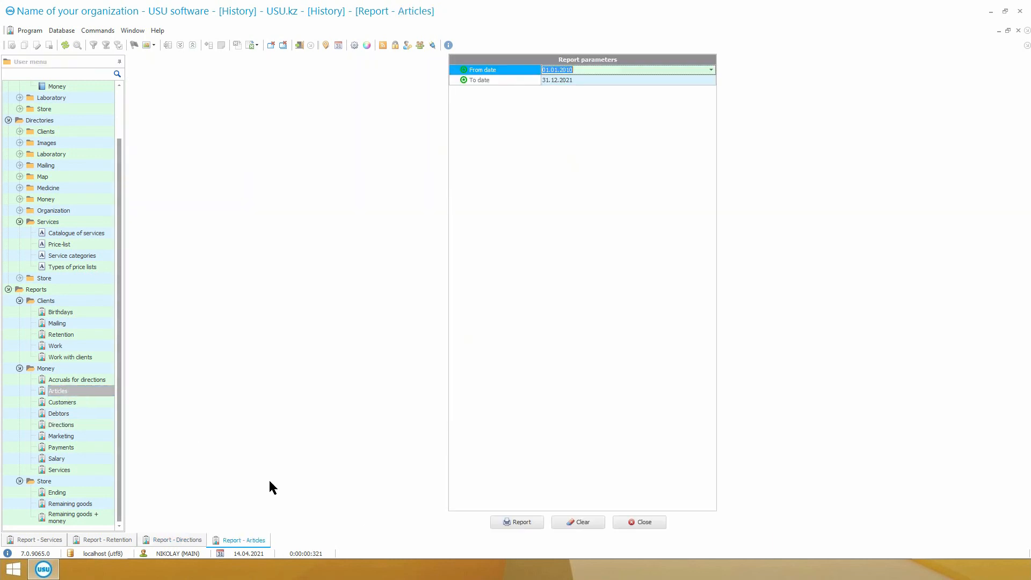
click(495, 522)
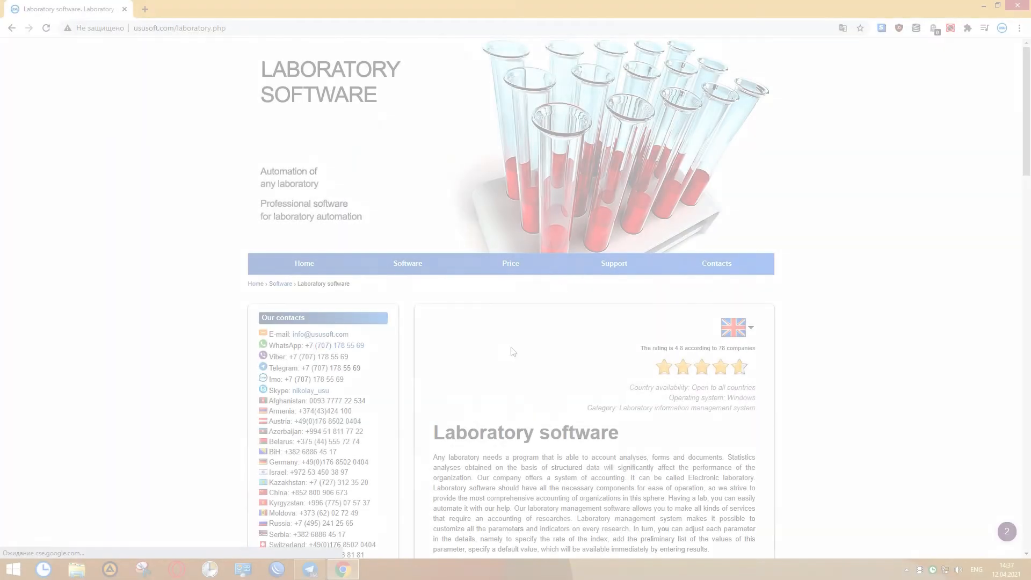
Switch to Chrome and look through the ususoft.com Laboratory software page down to the review form, and the contacts page.
scroll(881, 342, down, 5)
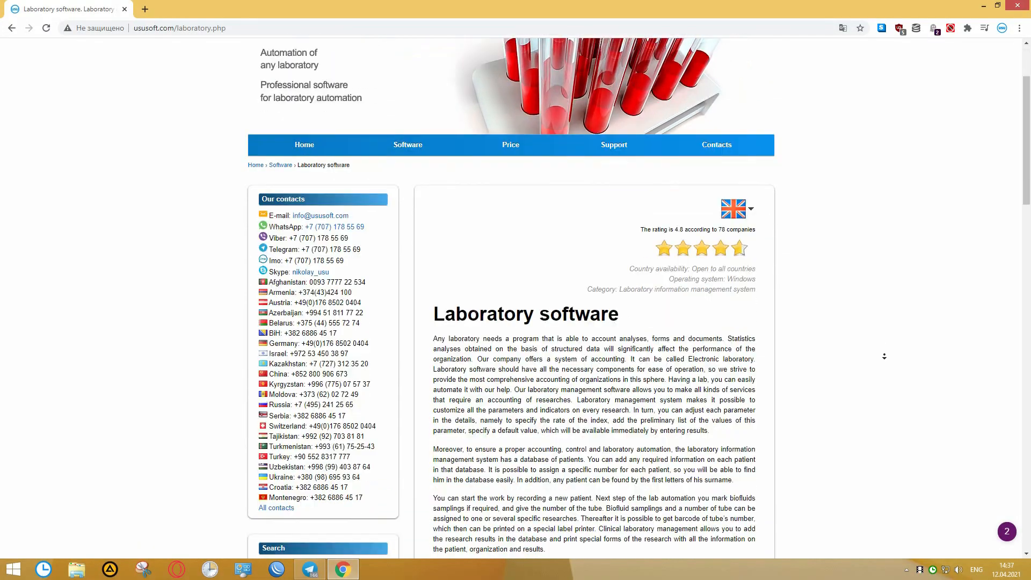
scroll(884, 354, down, 10)
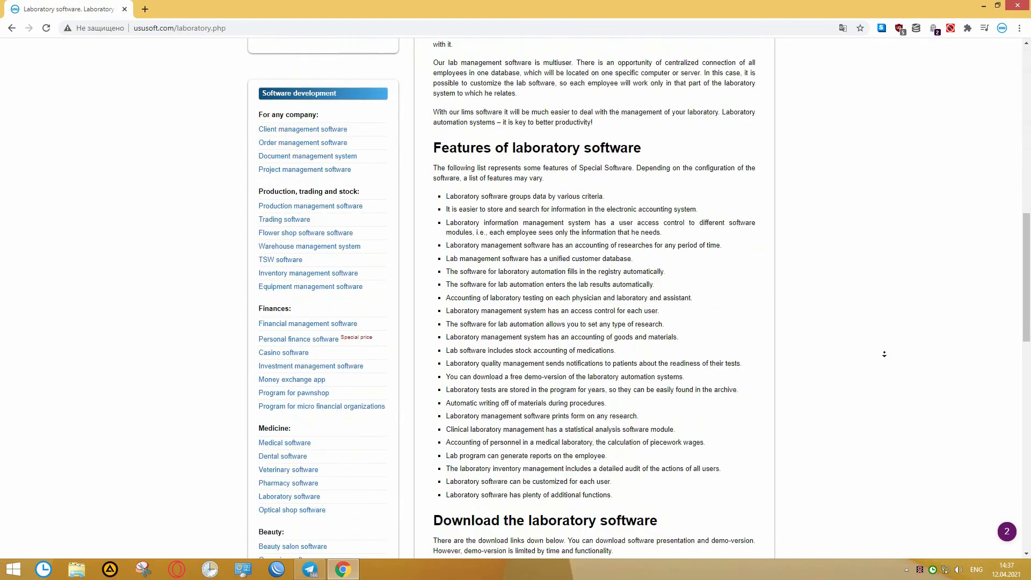
scroll(884, 353, down, 10)
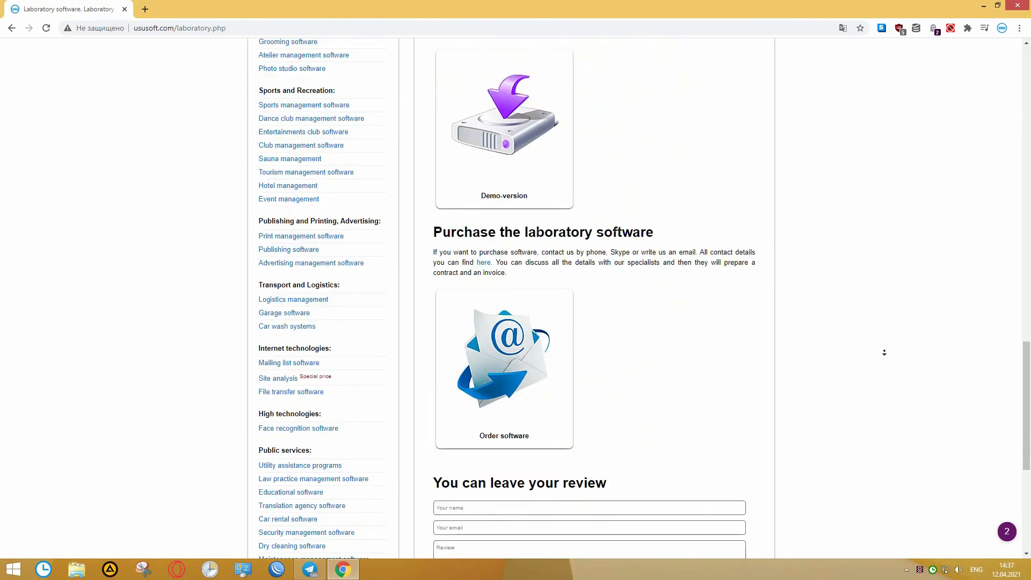
scroll(884, 352, down, 4)
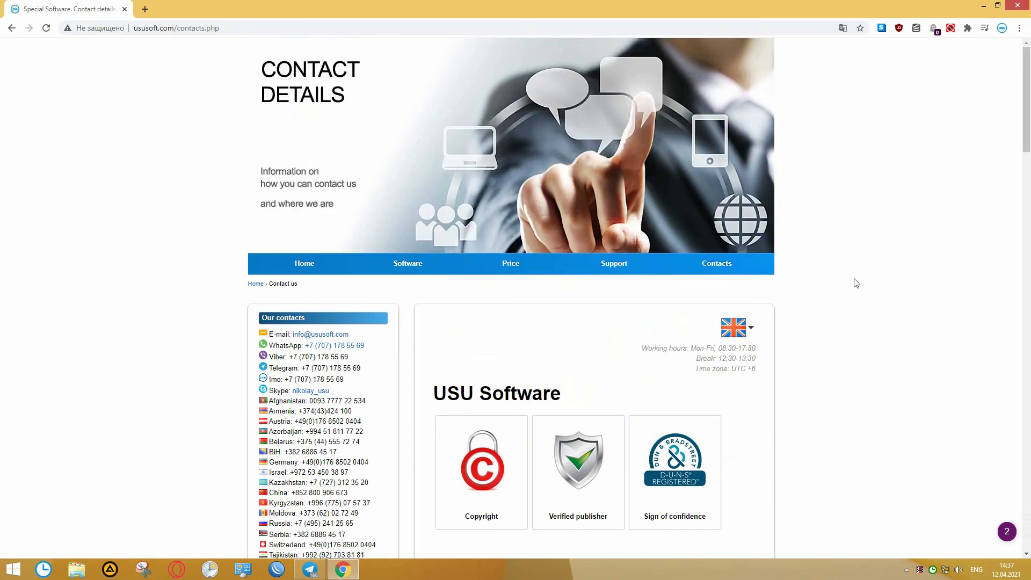
middle_click(869, 254)
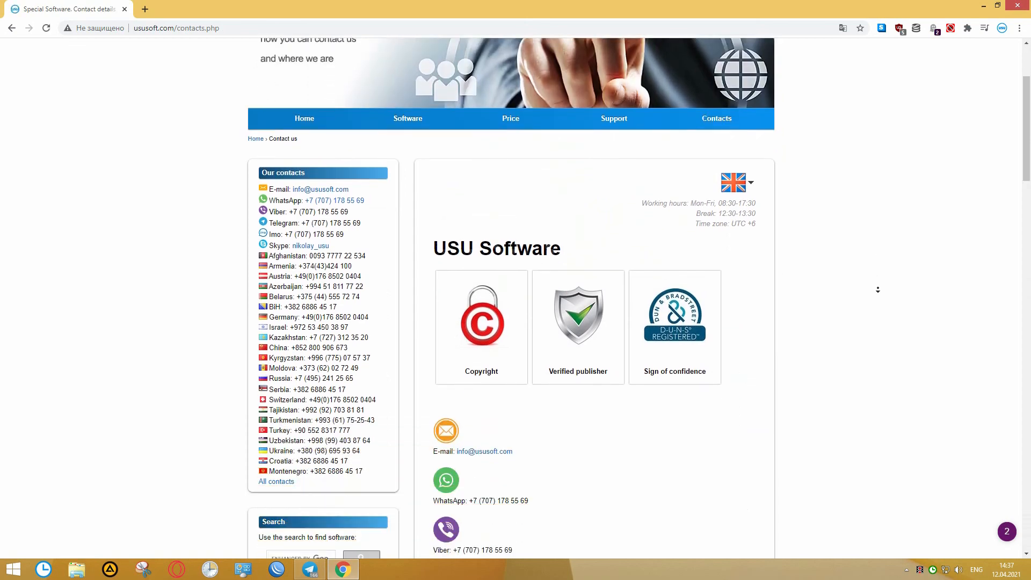